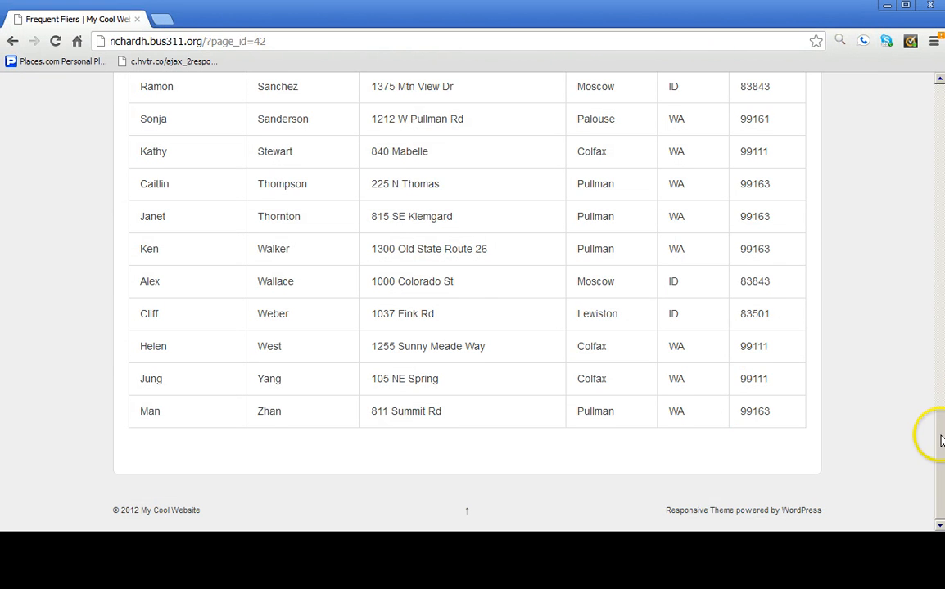
Look through the Frequent Fliers page and its table of fliers and their cities
{"action": "left_click_drag", "start_coordinate": [941, 437], "coordinate": [931, 86]}
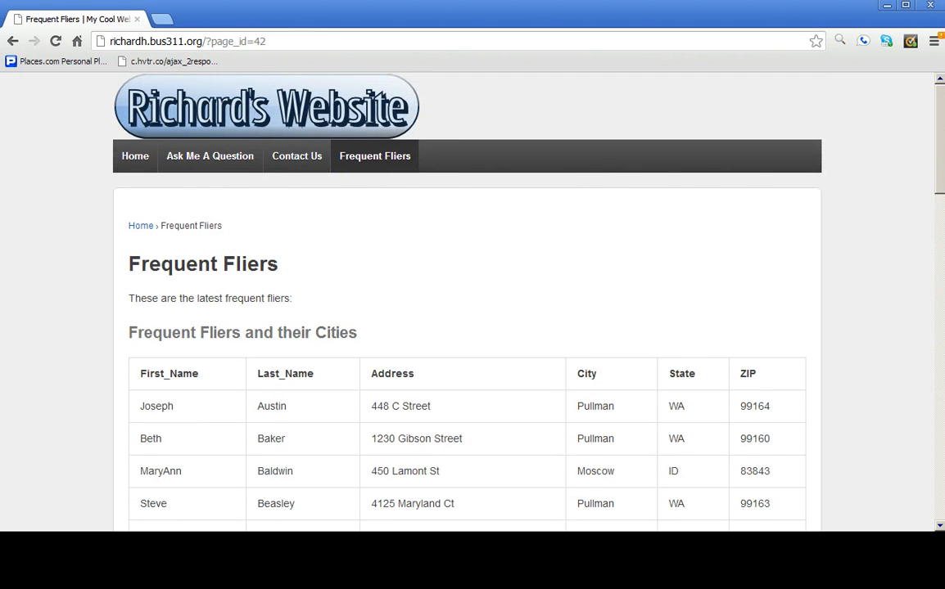
{"action": "left_click_drag", "start_coordinate": [940, 127], "coordinate": [939, 449]}
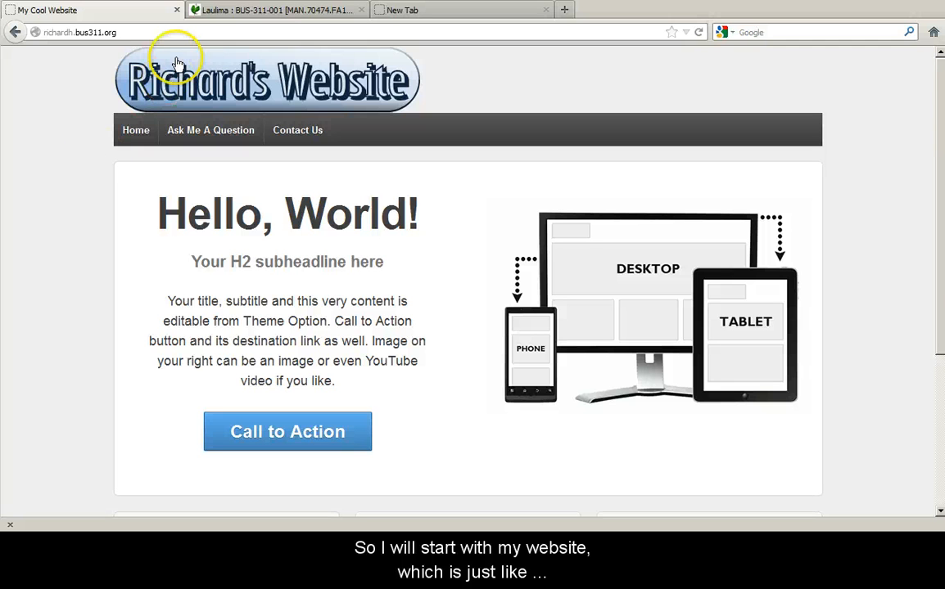
Go to the website's /cpanel address, log in with the prefilled credentials and decline the getting-started wizard
{"action": "left_click", "coordinate": [180, 31]}
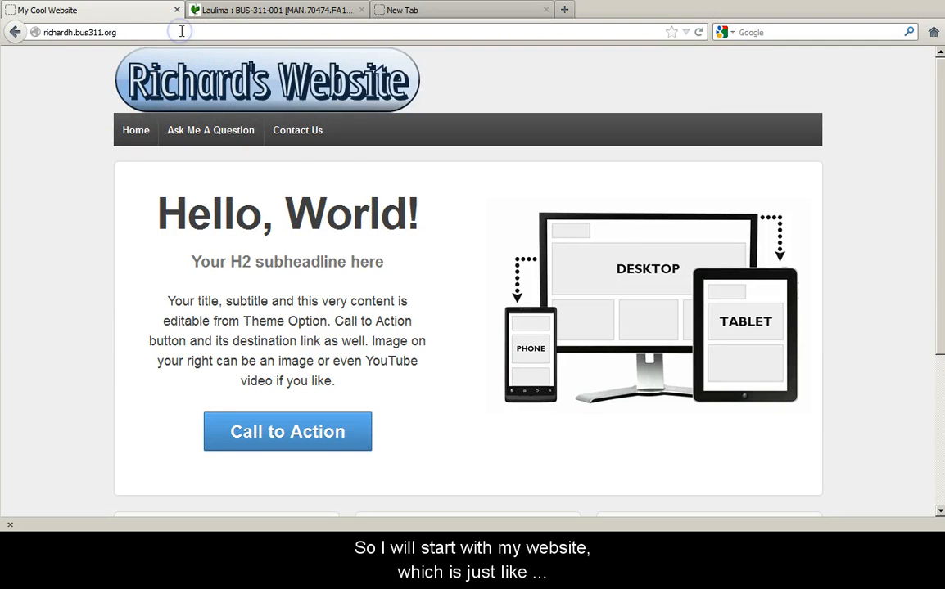
{"action": "type", "text": "/cpanel"}
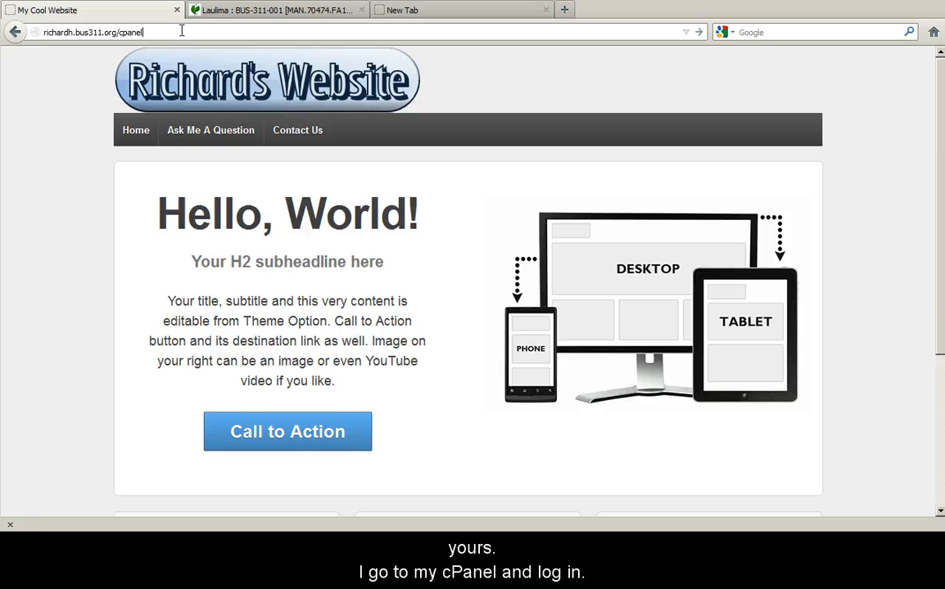
{"action": "key", "text": "Return"}
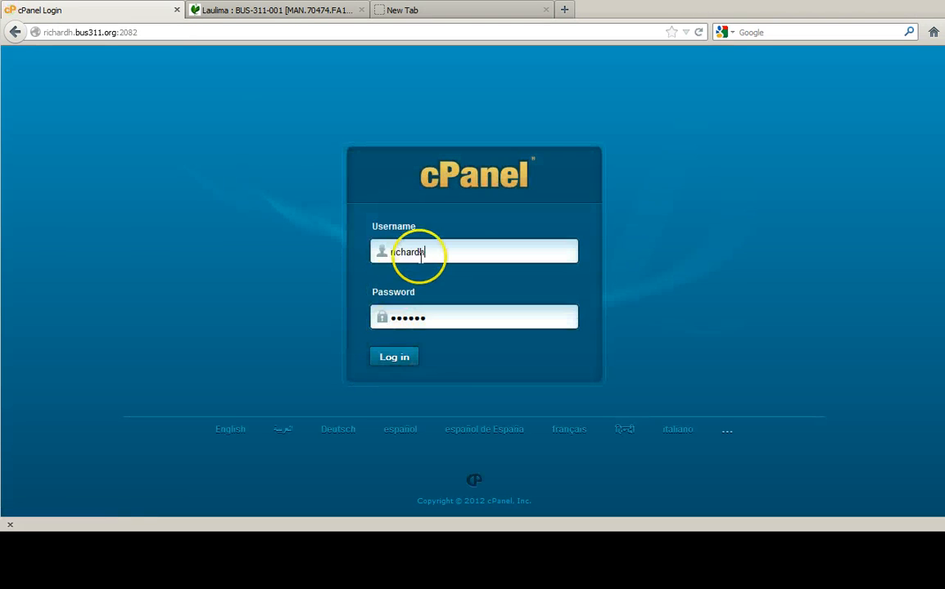
{"action": "left_click", "coordinate": [394, 358]}
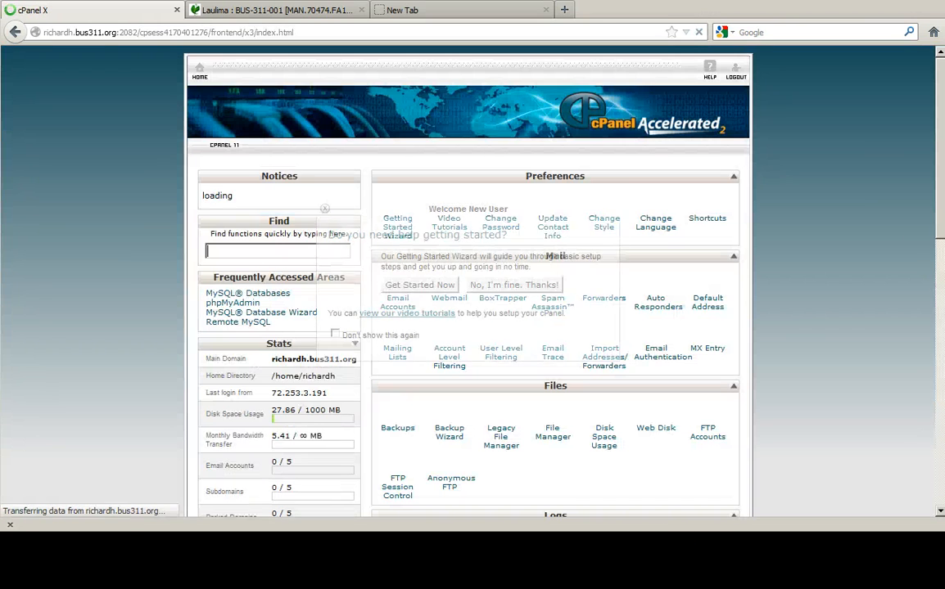
{"action": "left_click", "coordinate": [537, 291]}
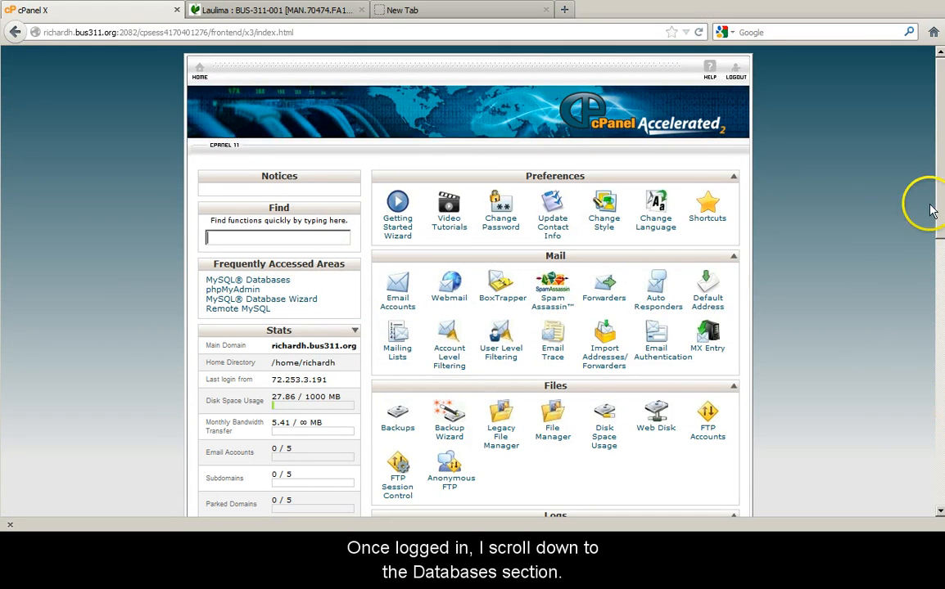
Open the MySQL Databases function from the Databases section of cPanel
{"action": "left_click_drag", "start_coordinate": [940, 167], "coordinate": [942, 421]}
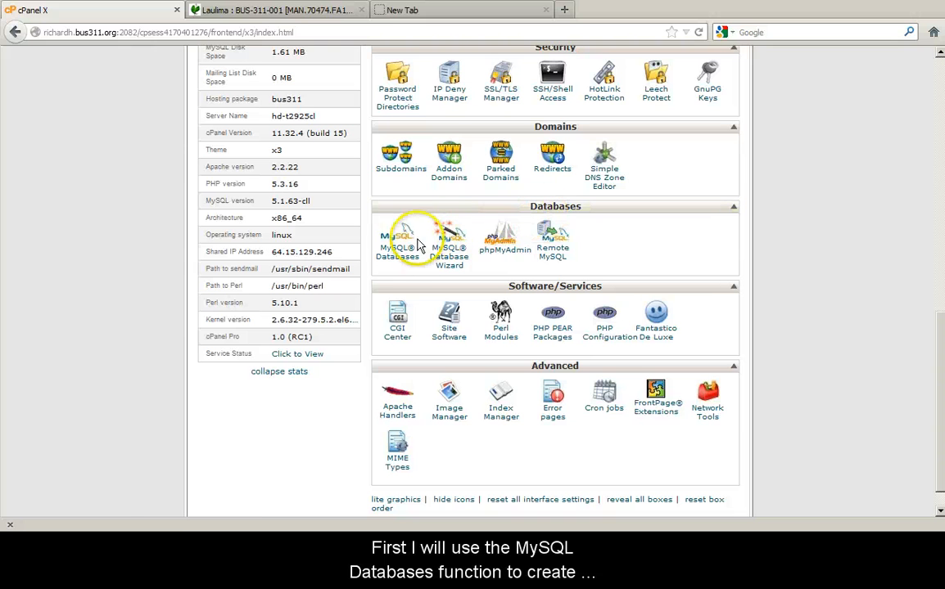
{"action": "left_click", "coordinate": [397, 258]}
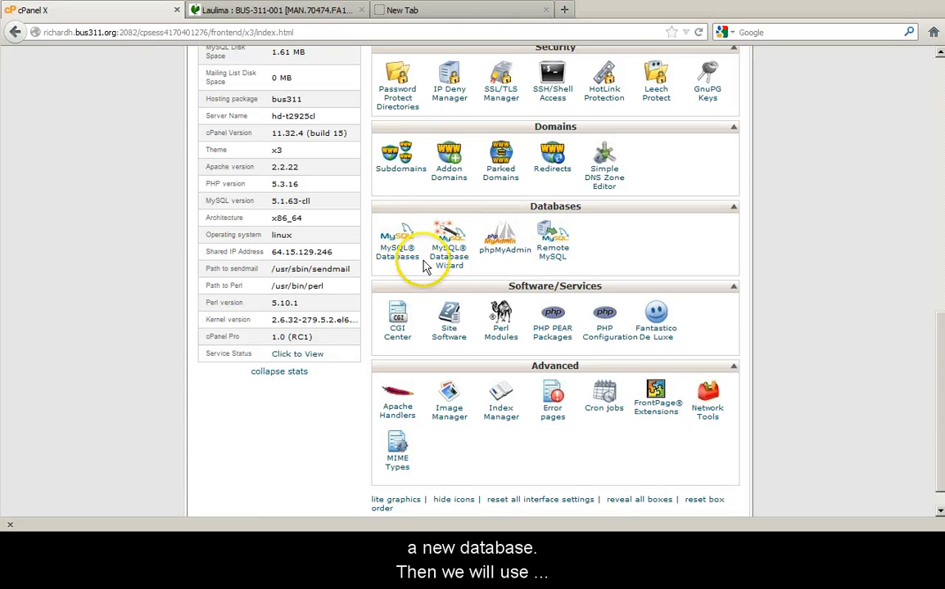
{"action": "left_click", "coordinate": [502, 258]}
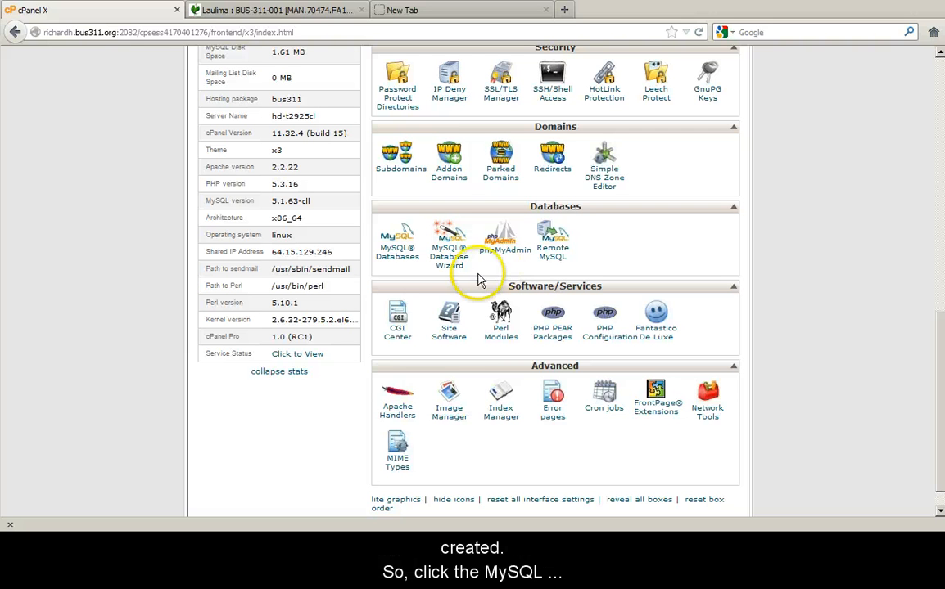
{"action": "left_click", "coordinate": [399, 261]}
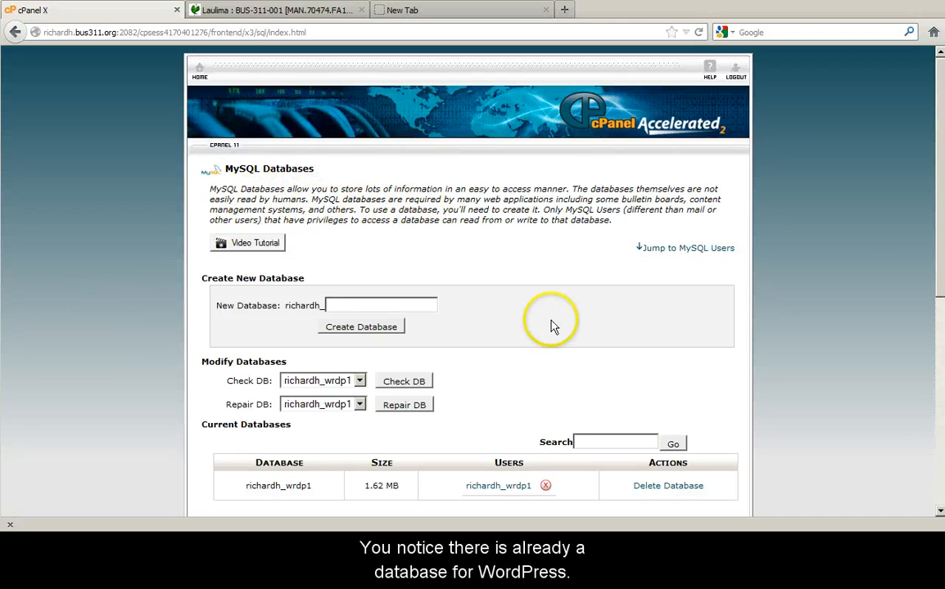
Create a new MySQL database with the name bus311 and return to the database overview
{"action": "left_click_drag", "start_coordinate": [940, 244], "coordinate": [933, 352]}
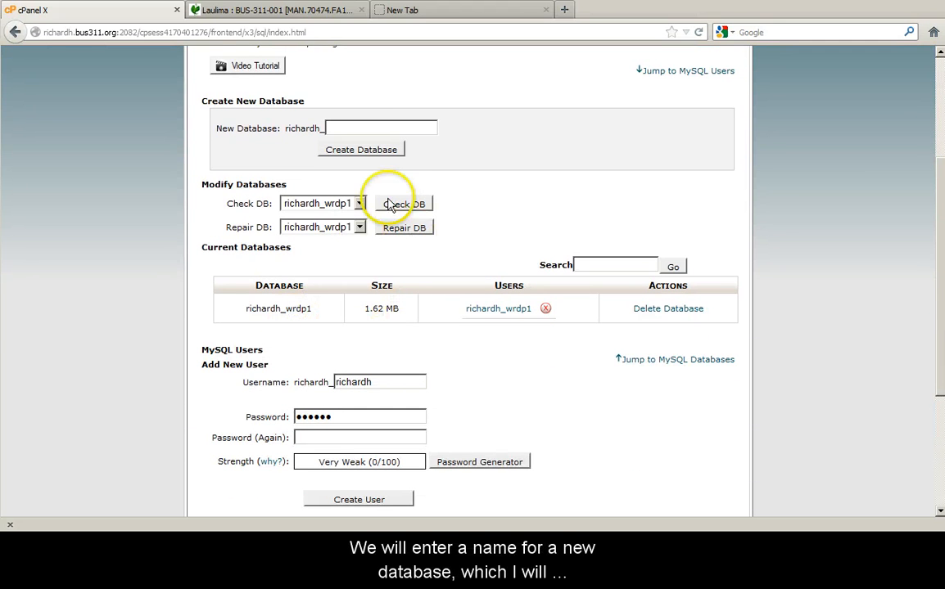
{"action": "left_click", "coordinate": [373, 129]}
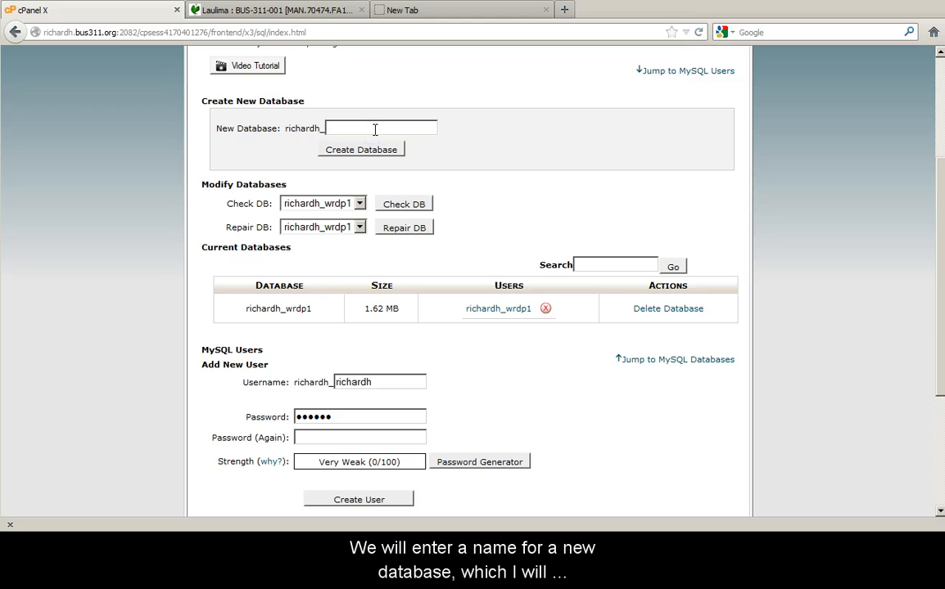
{"action": "type", "text": "bus311"}
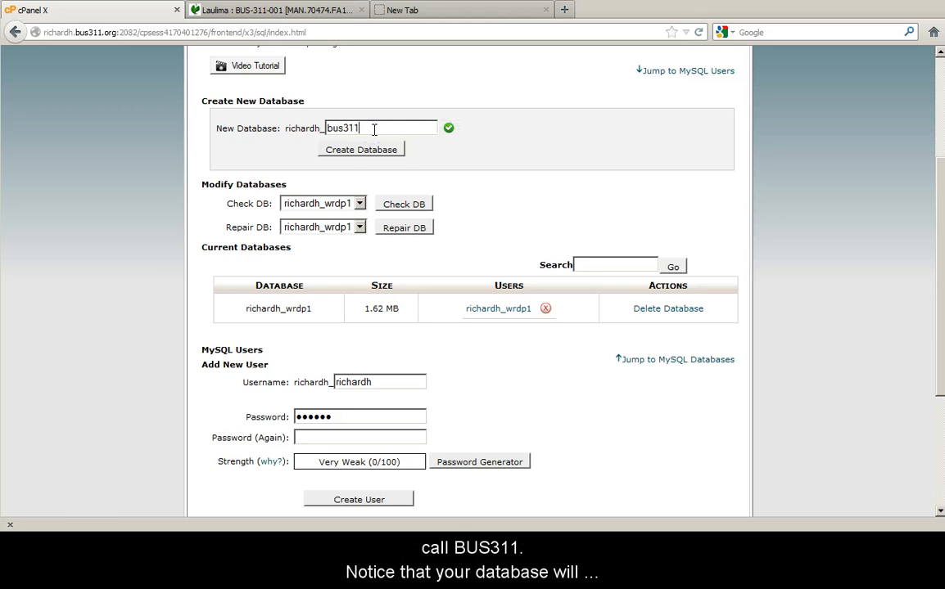
{"action": "left_click", "coordinate": [388, 152]}
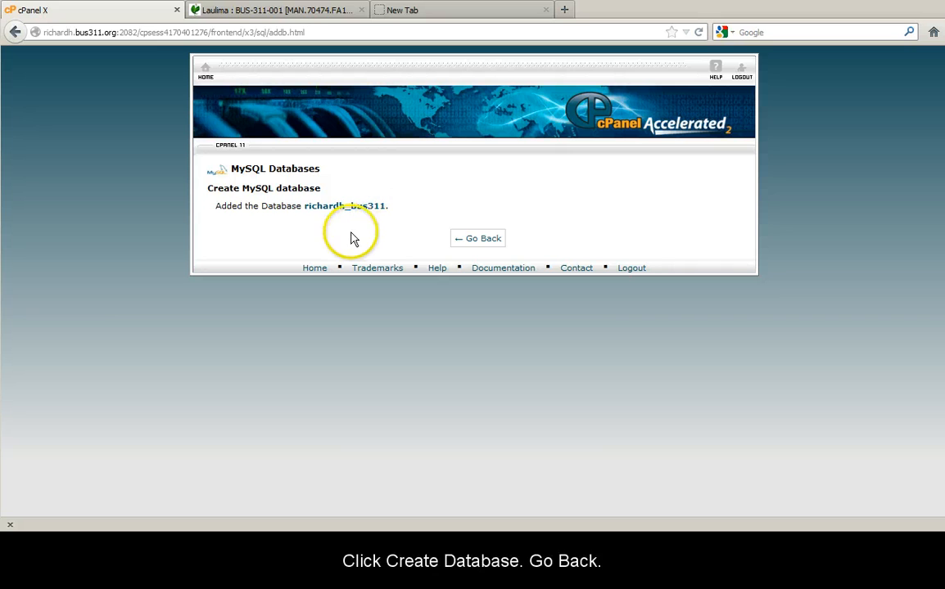
{"action": "left_click", "coordinate": [478, 239]}
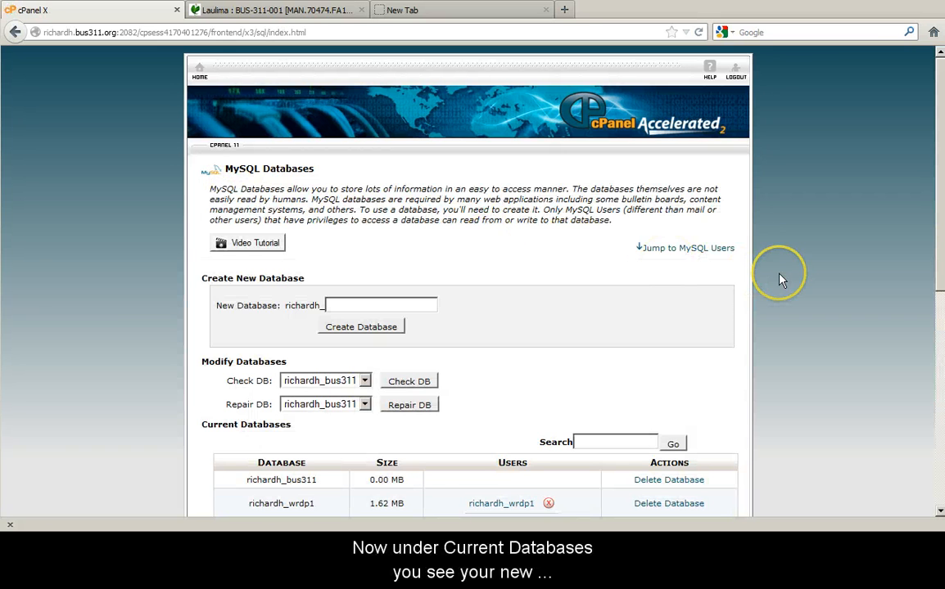
Add the existing WordPress database user ending in wrdp1 to the new bus311 database
{"action": "scroll", "coordinate": [779, 278], "scroll_direction": "down", "scroll_amount": 3}
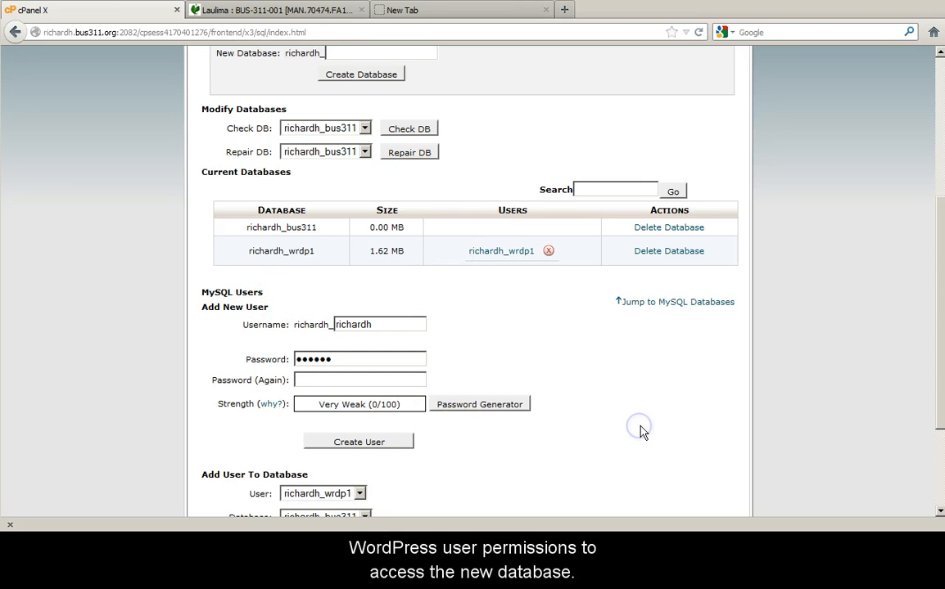
{"action": "scroll", "coordinate": [642, 431], "scroll_direction": "down", "scroll_amount": 3}
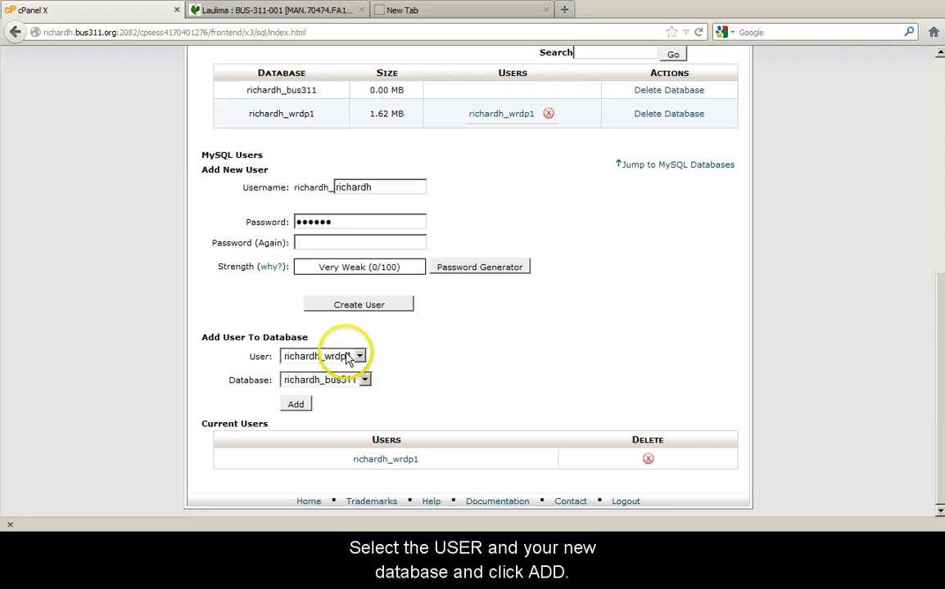
{"action": "left_click", "coordinate": [347, 358]}
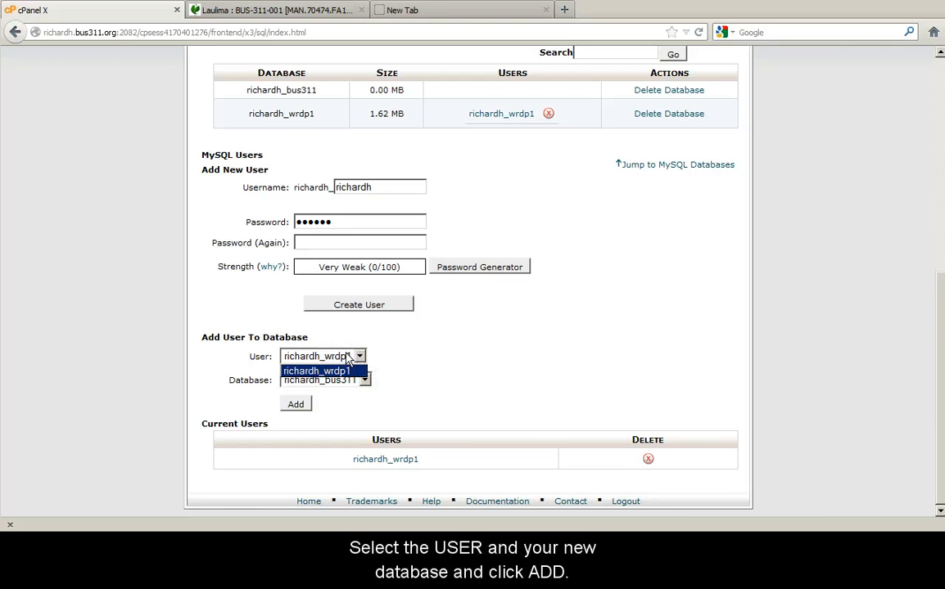
{"action": "left_click", "coordinate": [347, 358]}
{"action": "left_click", "coordinate": [361, 379]}
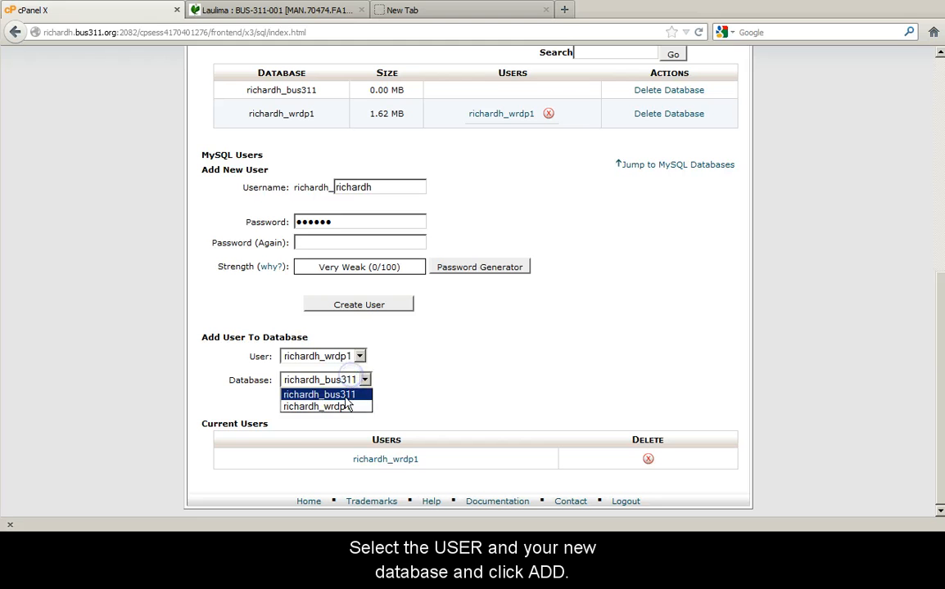
{"action": "left_click", "coordinate": [328, 393]}
{"action": "left_click", "coordinate": [293, 406]}
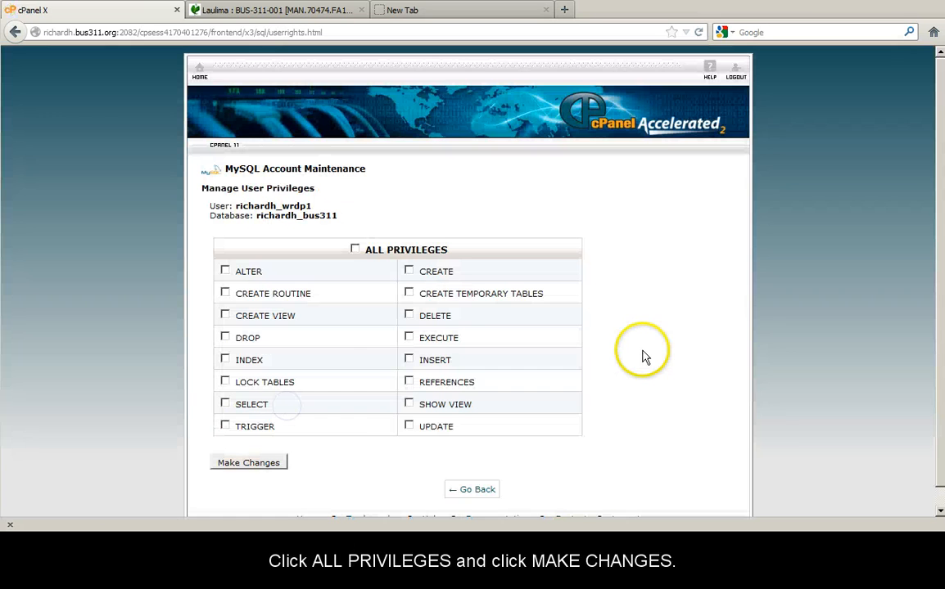
Grant the user ALL PRIVILEGES on the bus311 database and return to the cPanel home page
{"action": "left_click", "coordinate": [355, 249]}
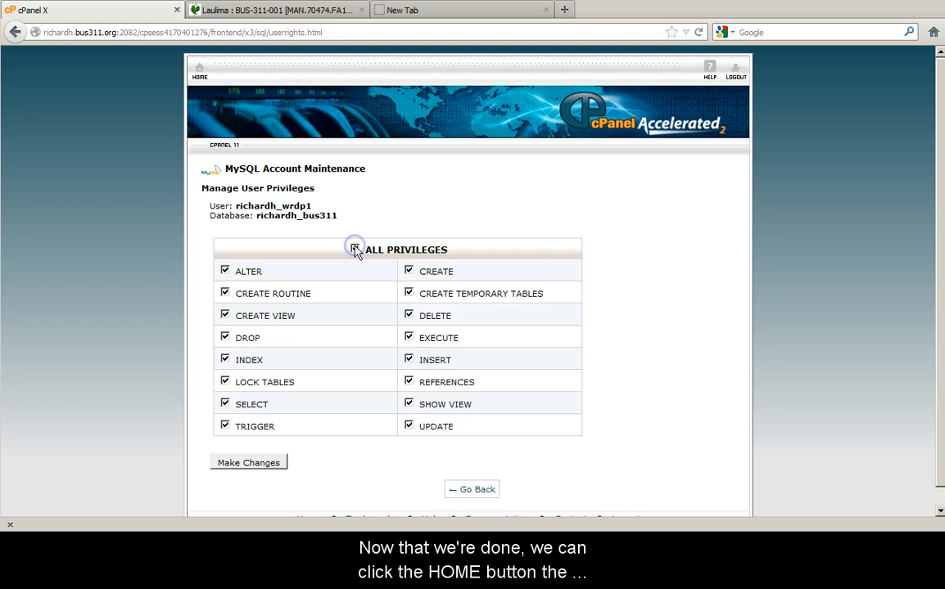
{"action": "left_click", "coordinate": [257, 464]}
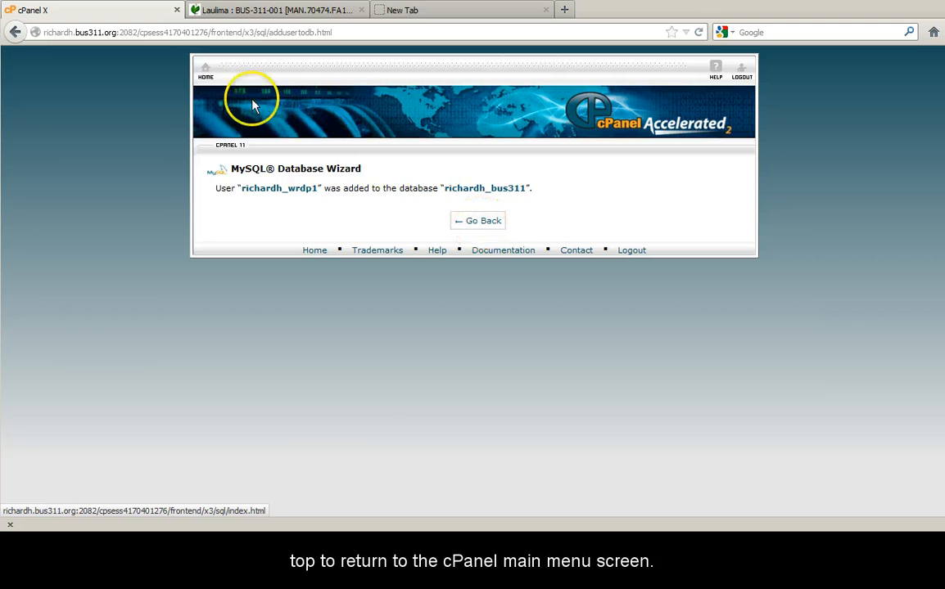
{"action": "left_click", "coordinate": [208, 73]}
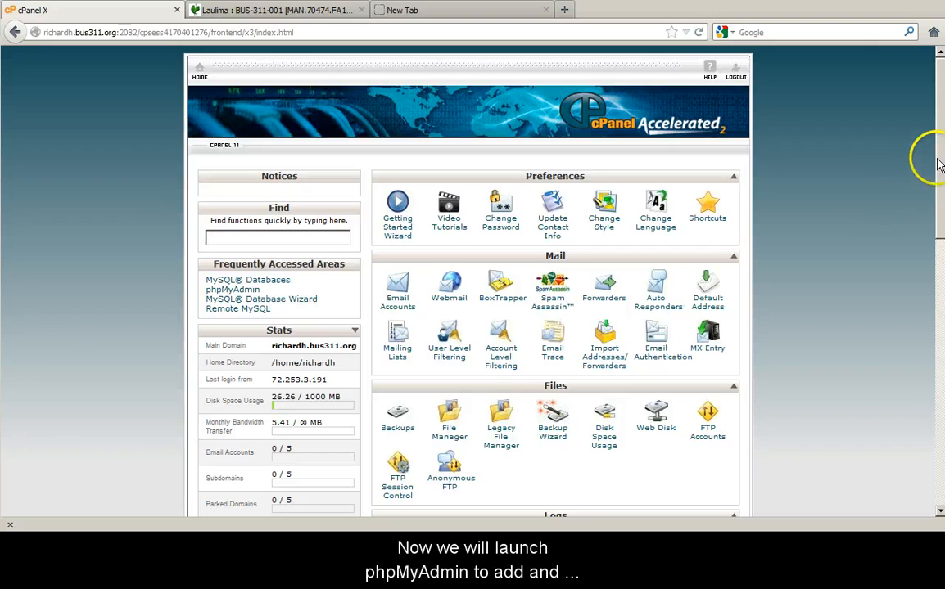
Launch phpMyAdmin from the Databases section and bring up the import page for the bus311 database
{"action": "left_click_drag", "start_coordinate": [939, 158], "coordinate": [922, 417]}
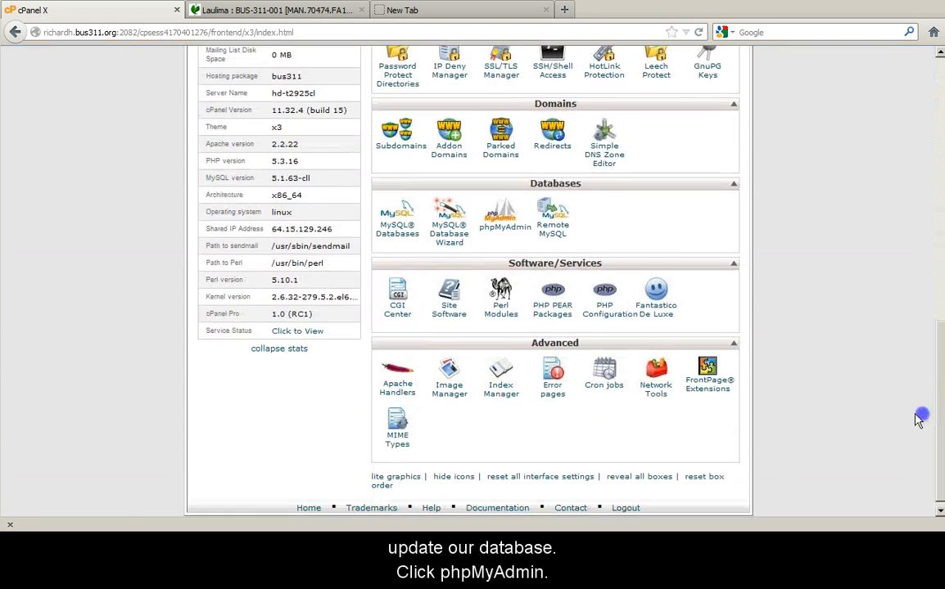
{"action": "left_click", "coordinate": [489, 232]}
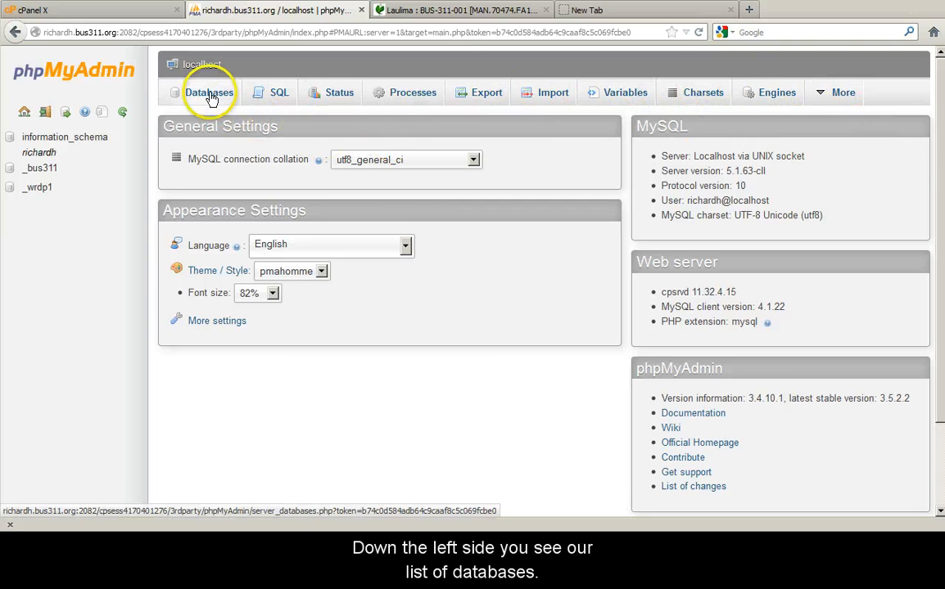
{"action": "left_click", "coordinate": [35, 169]}
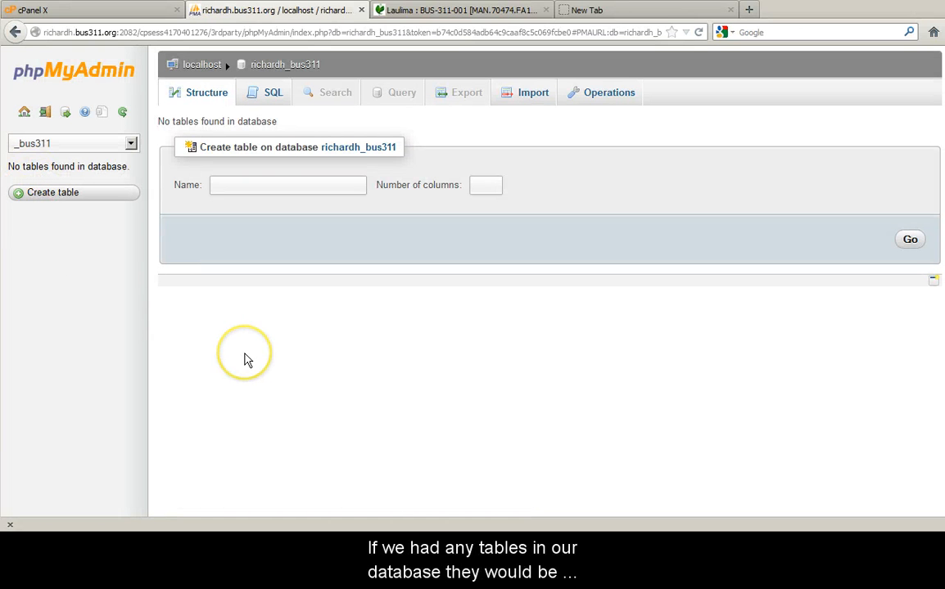
{"action": "left_click", "coordinate": [178, 121]}
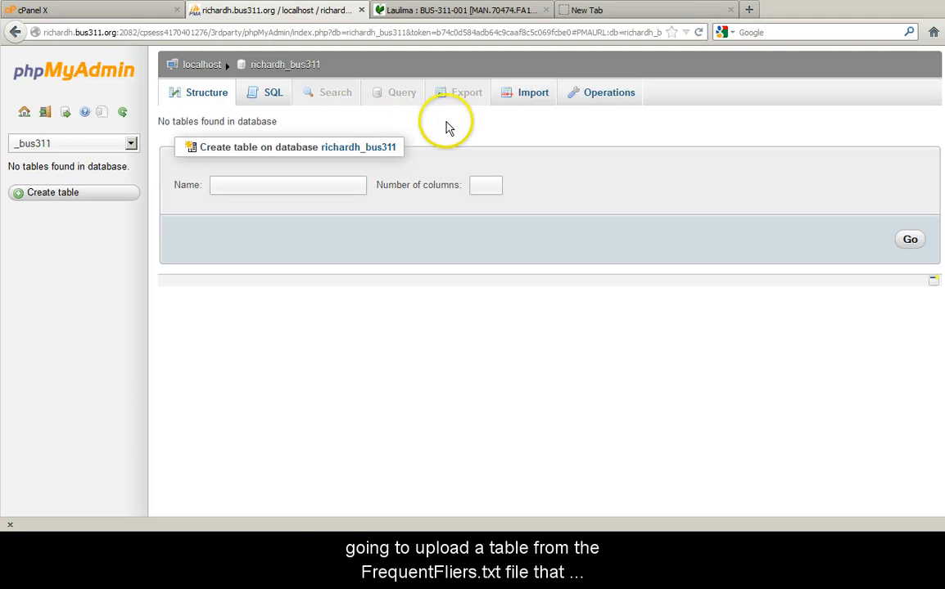
{"action": "left_click", "coordinate": [532, 98]}
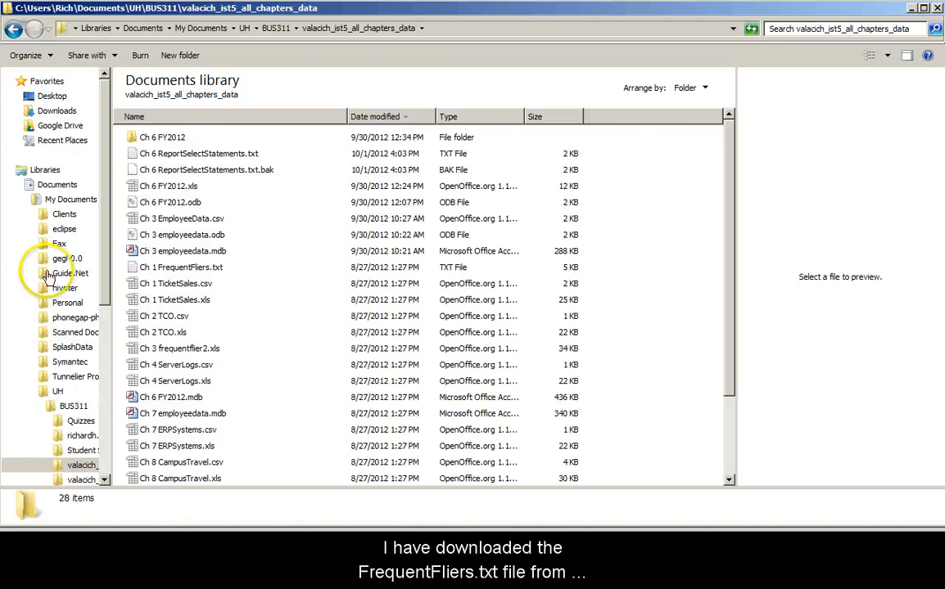
Switch to Windows Explorer, open Ch 1 FrequentFliers.txt in Notepad and enlarge its window to examine the column titles and fields
{"action": "left_click", "coordinate": [188, 268]}
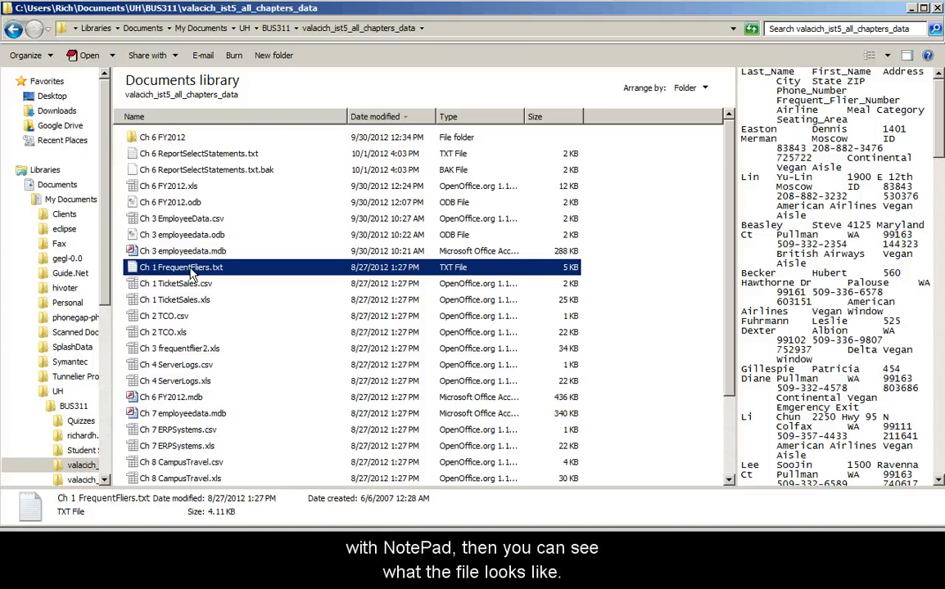
{"action": "left_click", "coordinate": [189, 273]}
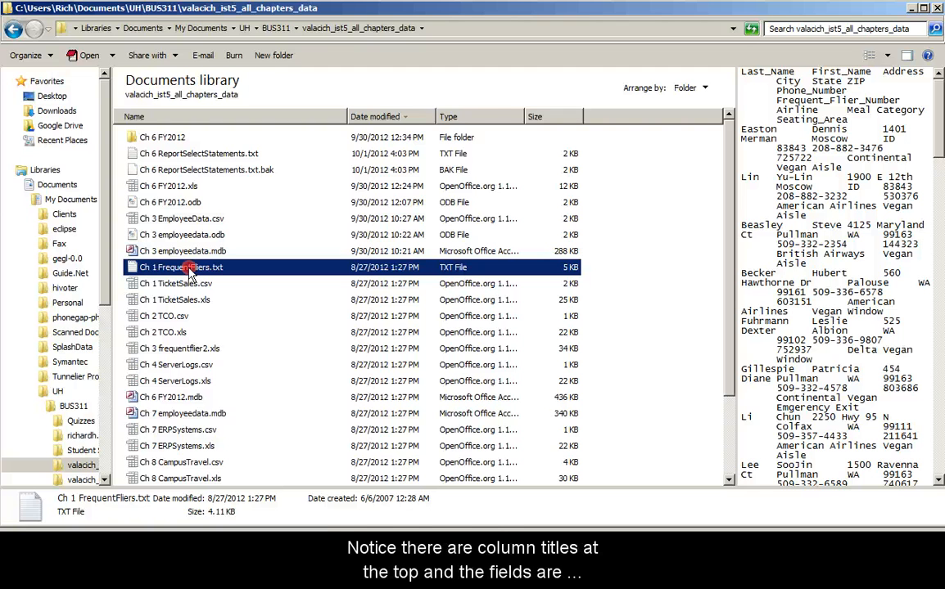
{"action": "right_click", "coordinate": [189, 273]}
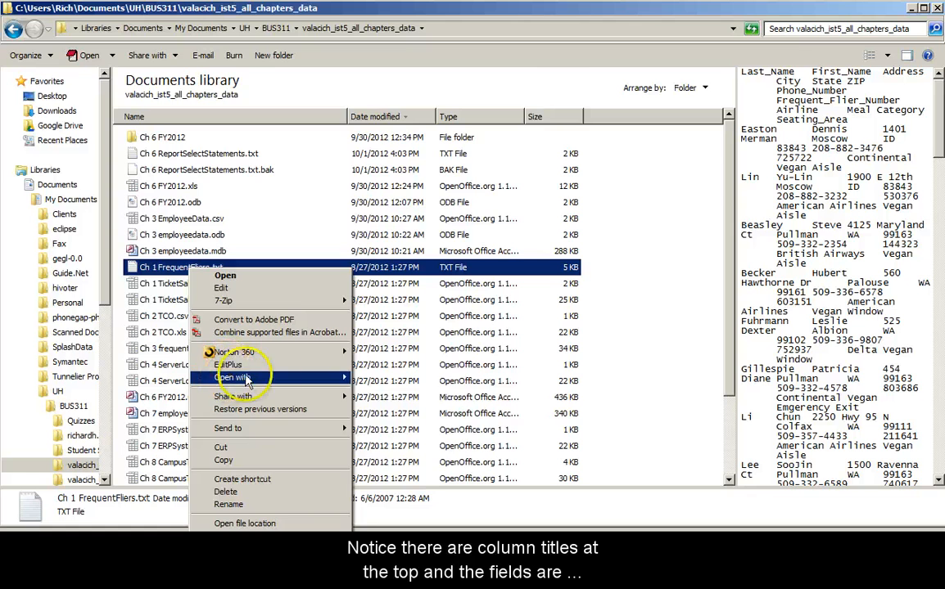
{"action": "mouse_move", "coordinate": [327, 377]}
{"action": "left_click", "coordinate": [373, 393]}
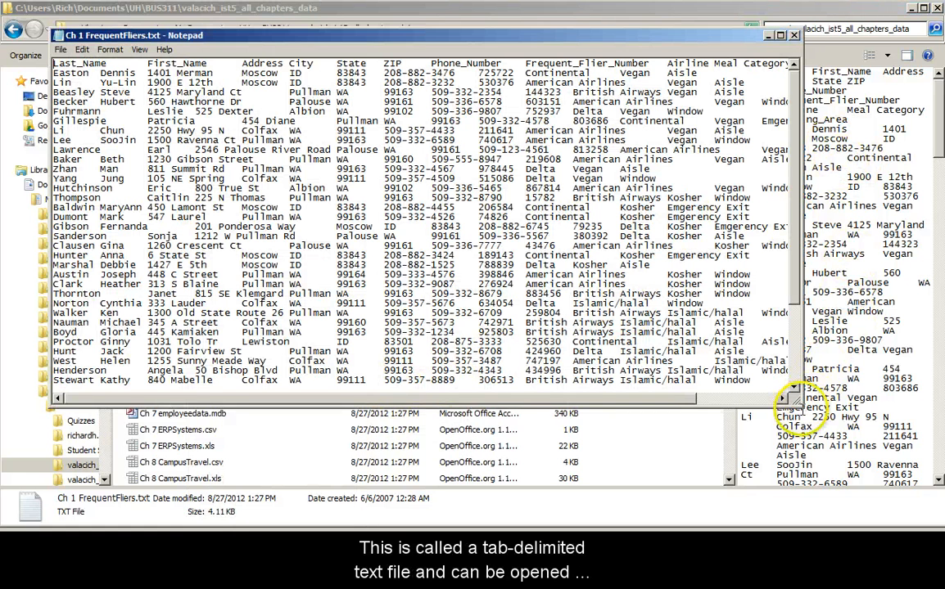
{"action": "left_click_drag", "start_coordinate": [791, 402], "coordinate": [877, 448]}
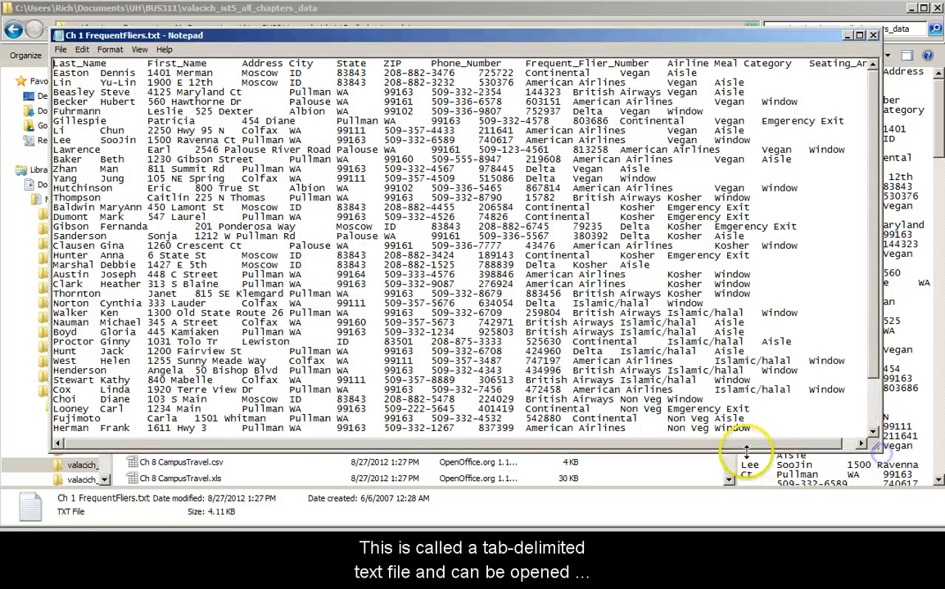
{"action": "left_click_drag", "start_coordinate": [758, 444], "coordinate": [607, 456]}
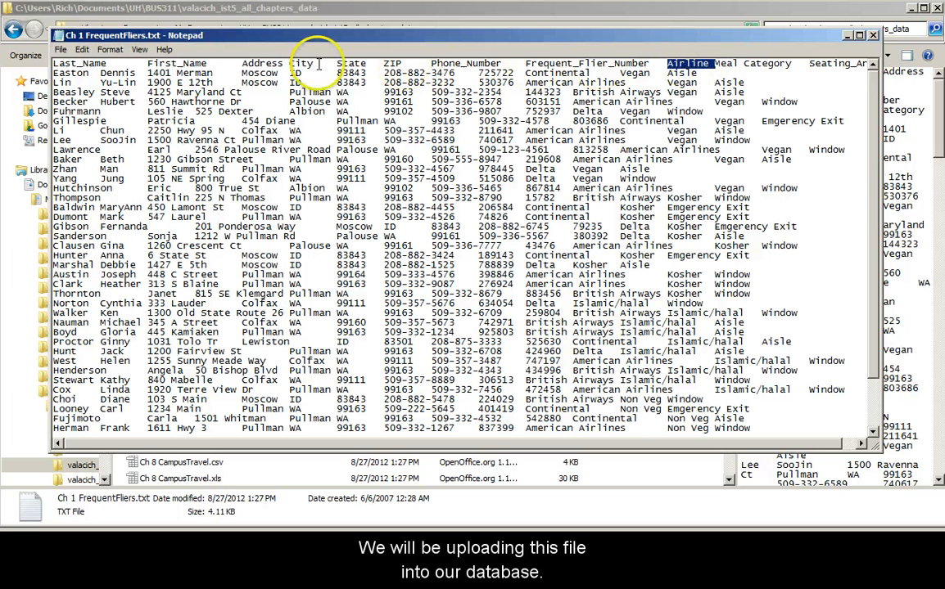
Return to the phpMyAdmin import page and choose Ch 1 FrequentFliers.txt from BUS311's valacich_ist5_all_chapters_data folder as the file to import
{"action": "double_click", "coordinate": [186, 63]}
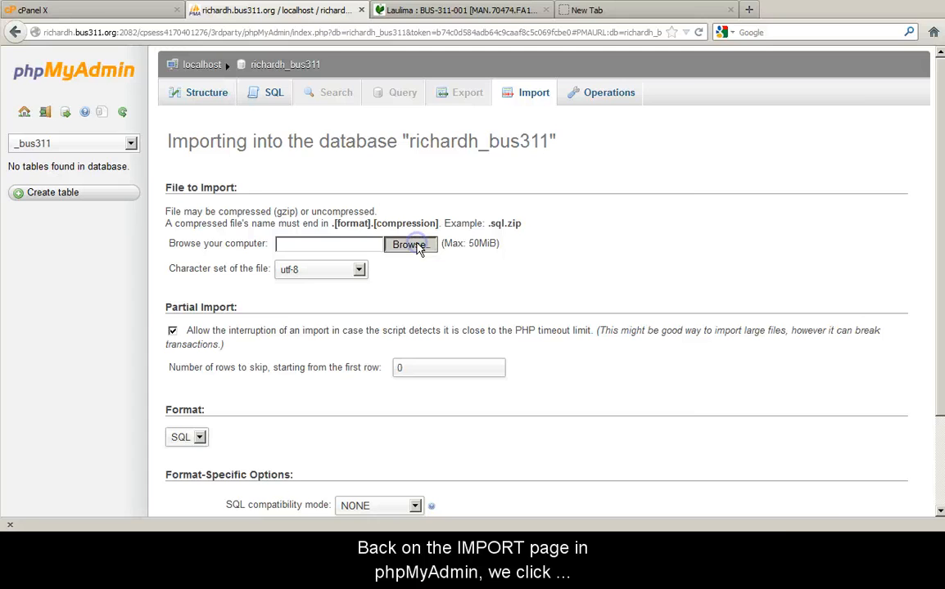
{"action": "left_click", "coordinate": [413, 246]}
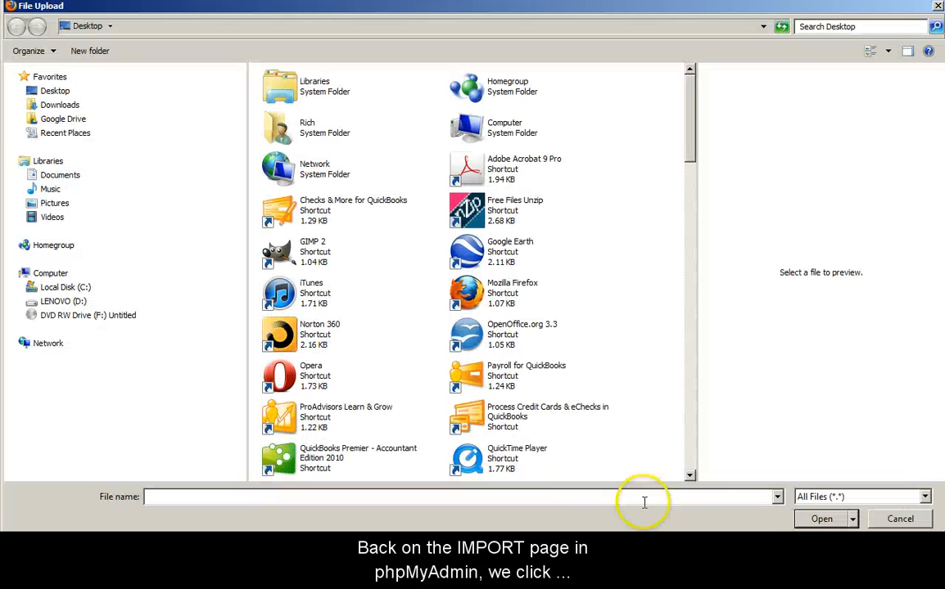
{"action": "left_click", "coordinate": [19, 175]}
{"action": "left_click", "coordinate": [27, 189]}
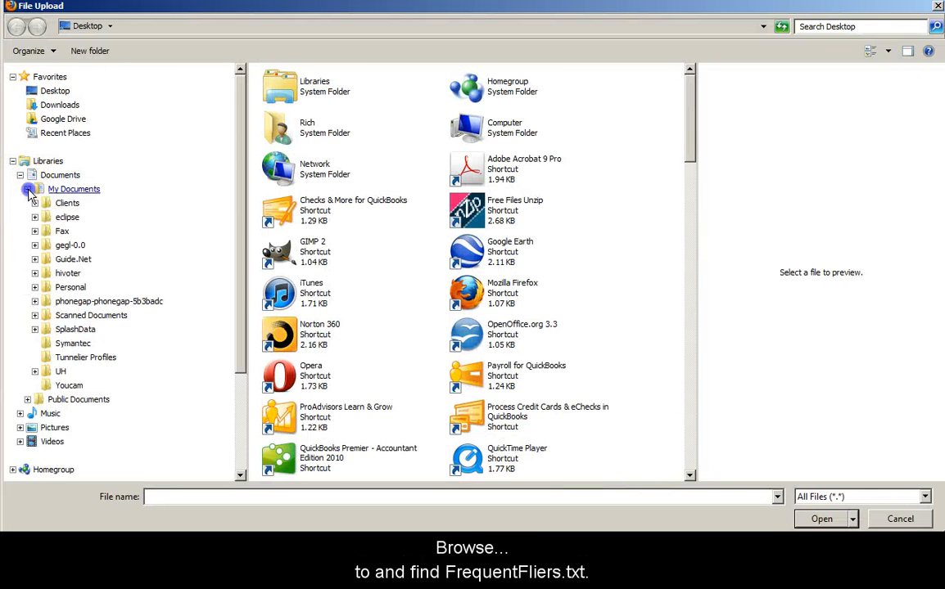
{"action": "left_click", "coordinate": [34, 372]}
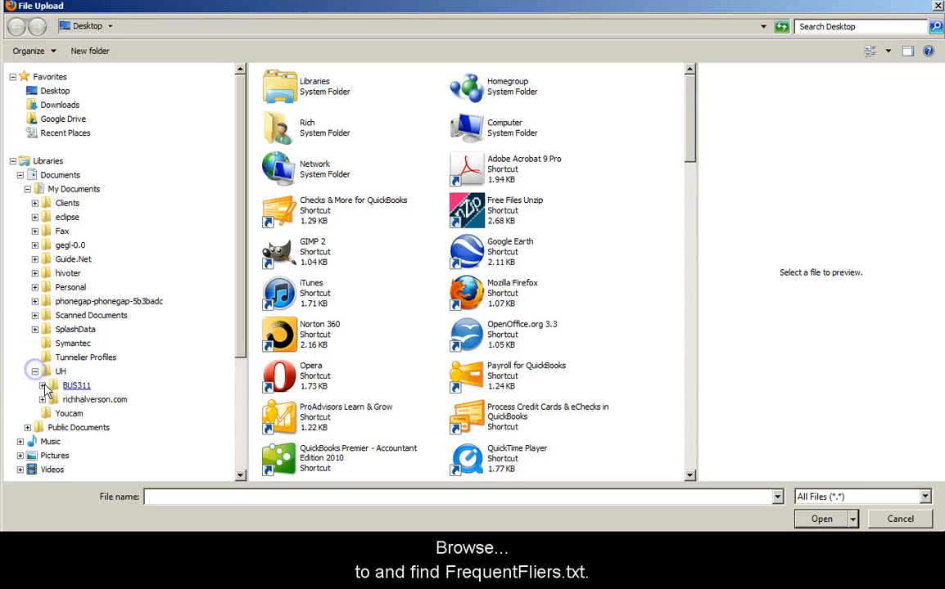
{"action": "left_click", "coordinate": [53, 386]}
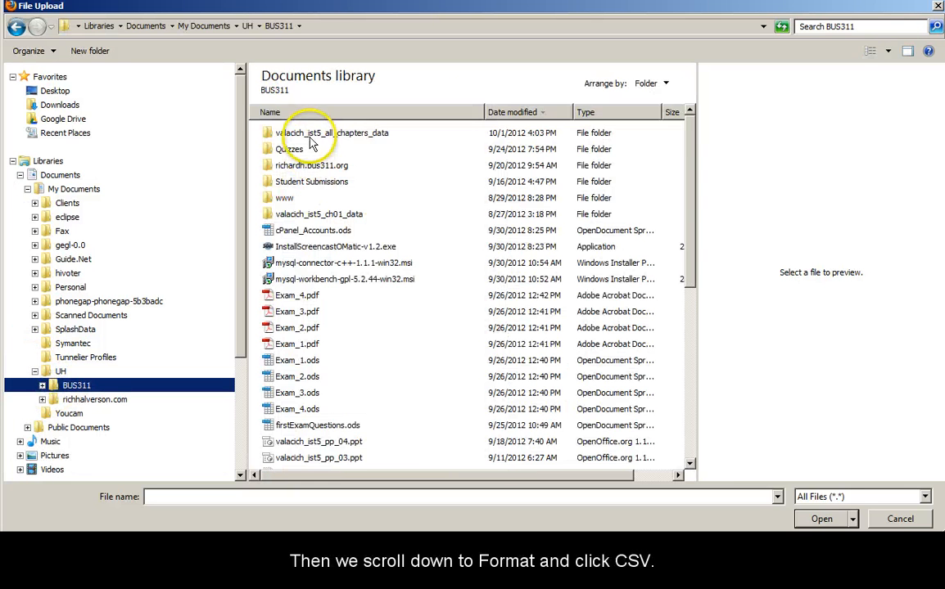
{"action": "left_click", "coordinate": [318, 133]}
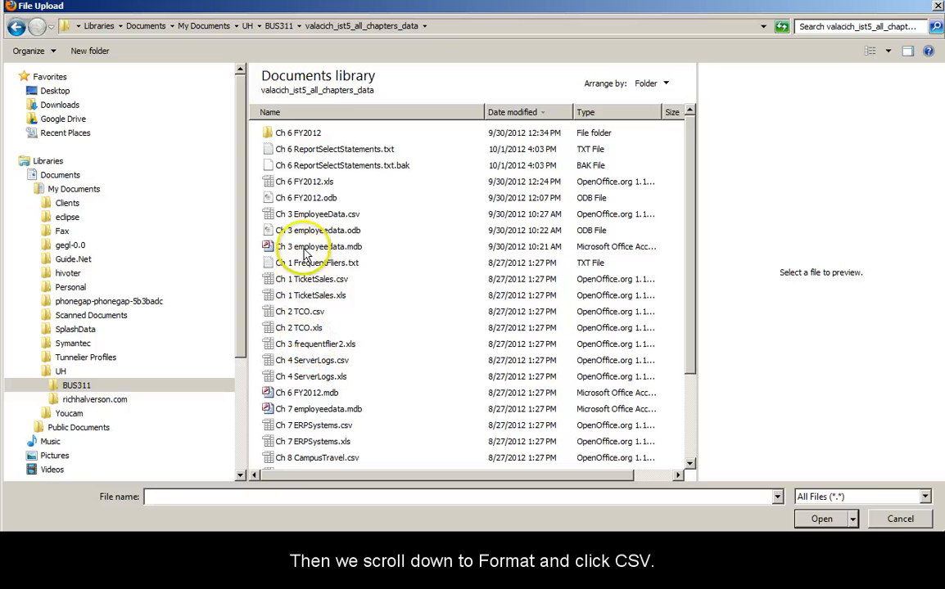
{"action": "left_click", "coordinate": [286, 261]}
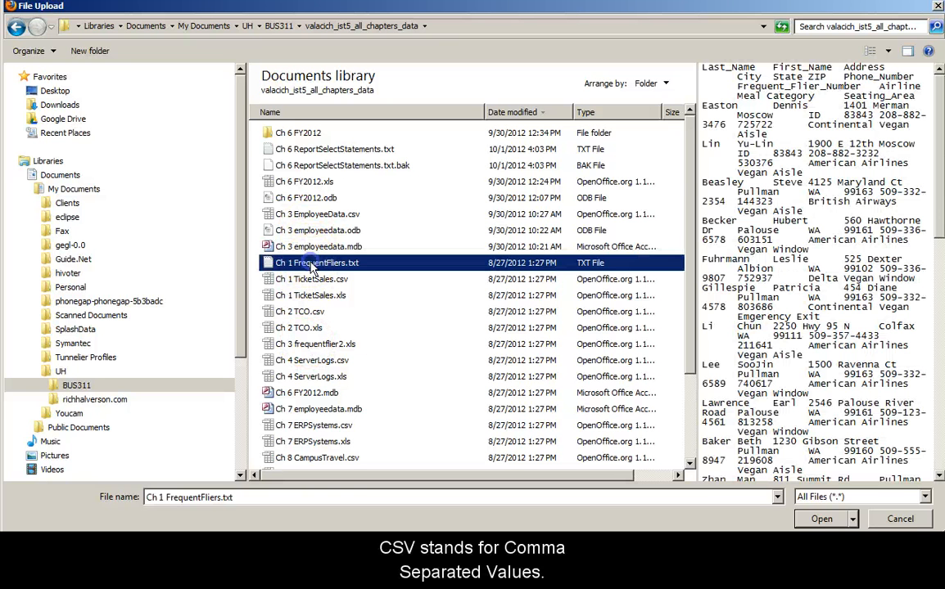
{"action": "left_click", "coordinate": [824, 519]}
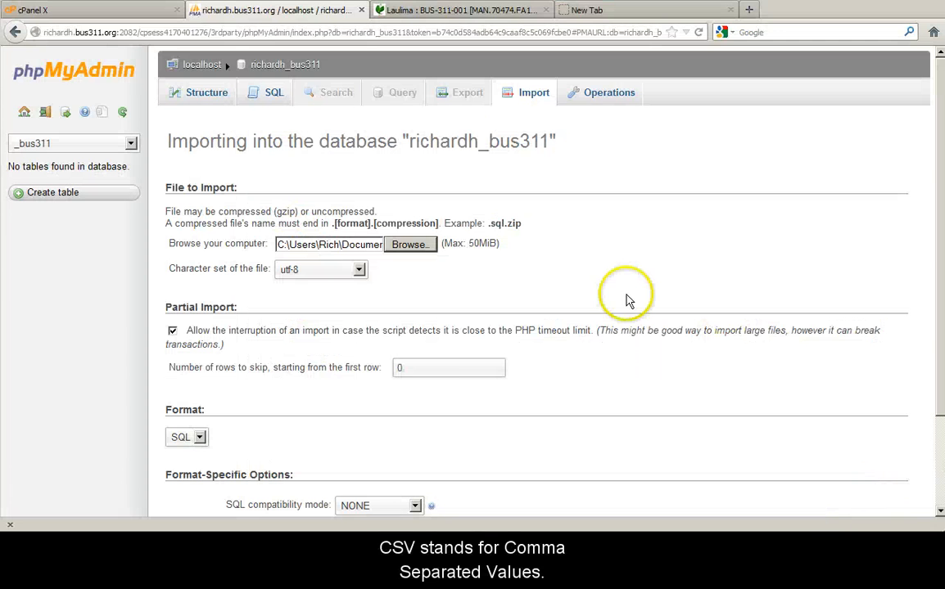
Set the import format to CSV with columns separated by \t
{"action": "scroll", "coordinate": [540, 336], "scroll_direction": "down", "scroll_amount": 3}
{"action": "left_click", "coordinate": [186, 331]}
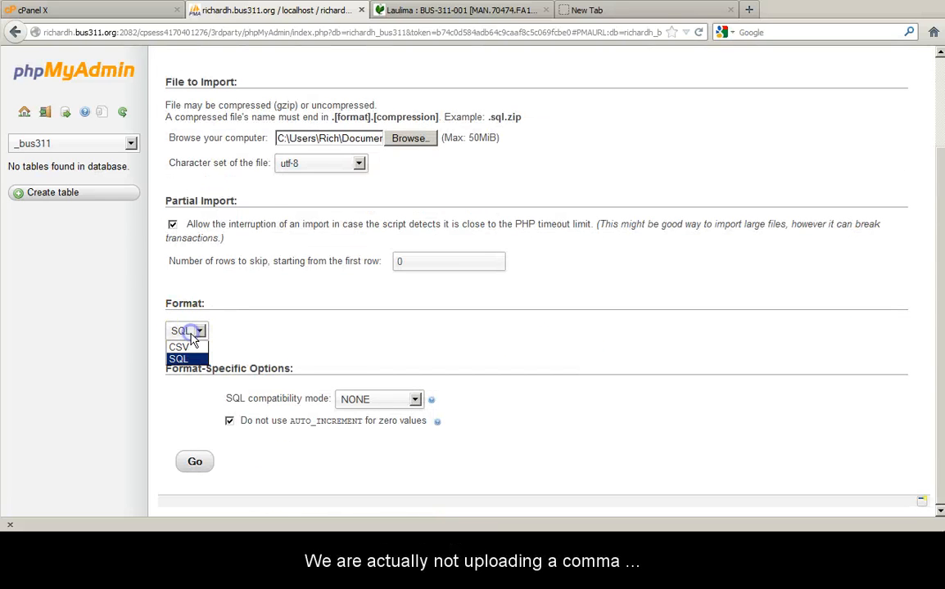
{"action": "left_click", "coordinate": [180, 347]}
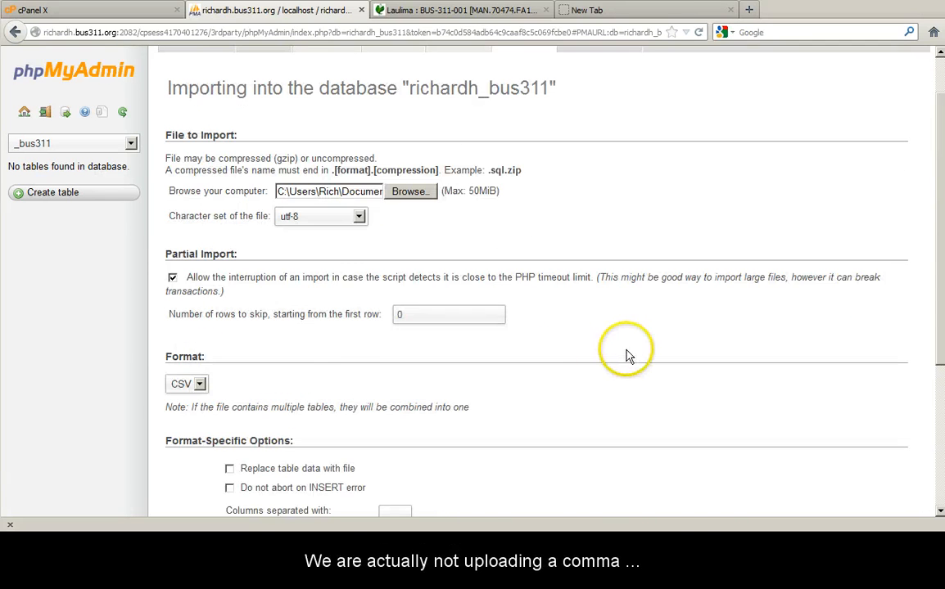
{"action": "scroll", "coordinate": [630, 356], "scroll_direction": "down", "scroll_amount": 3}
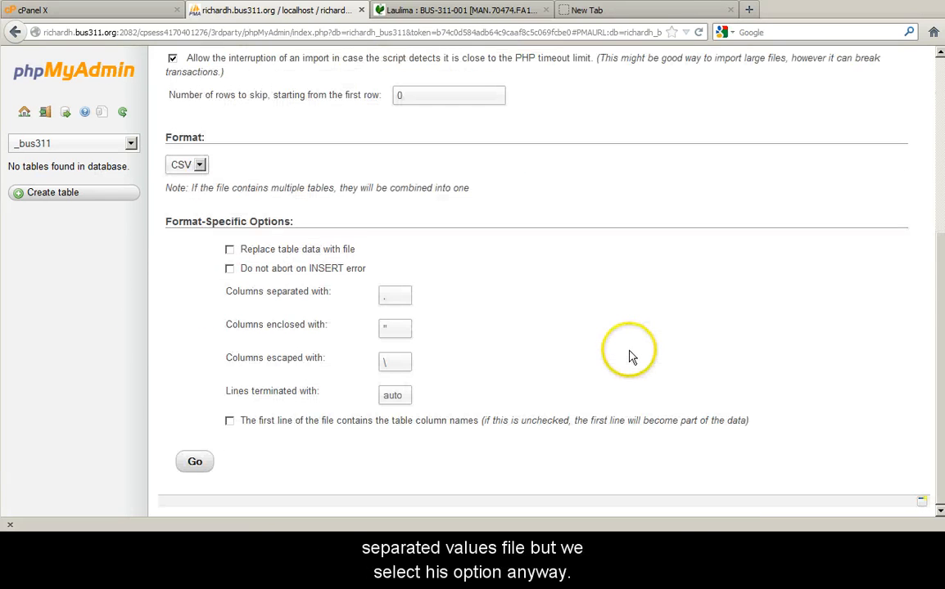
{"action": "left_click", "coordinate": [401, 296]}
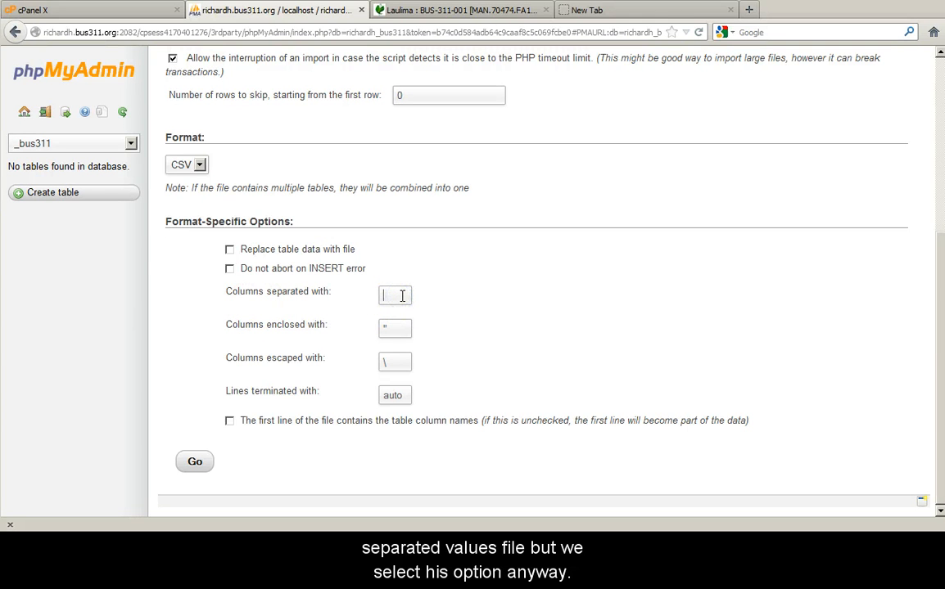
{"action": "type", "text": "\\t"}
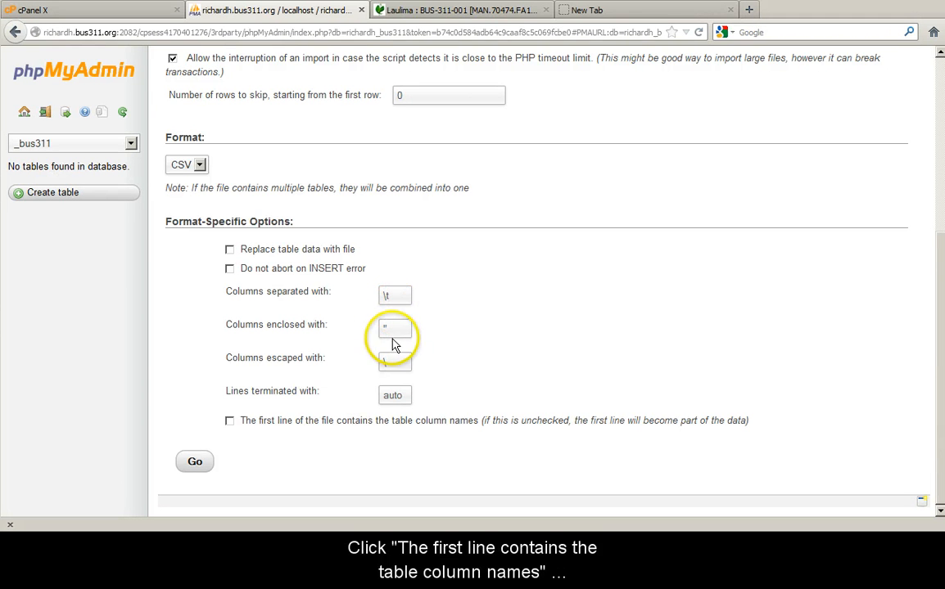
Specify that the first line of the file contains the table column names and run the import
{"action": "left_click", "coordinate": [250, 291]}
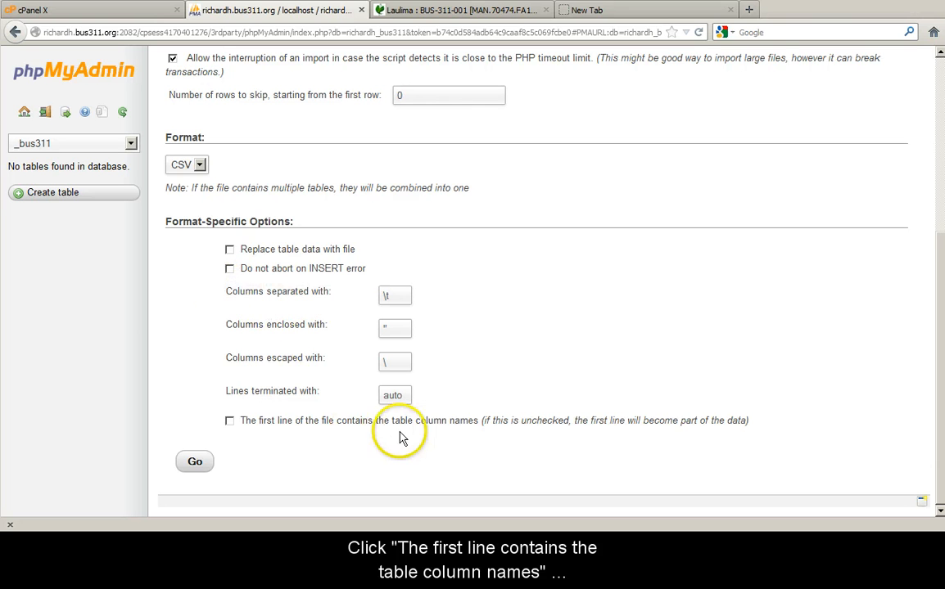
{"action": "left_click", "coordinate": [230, 421]}
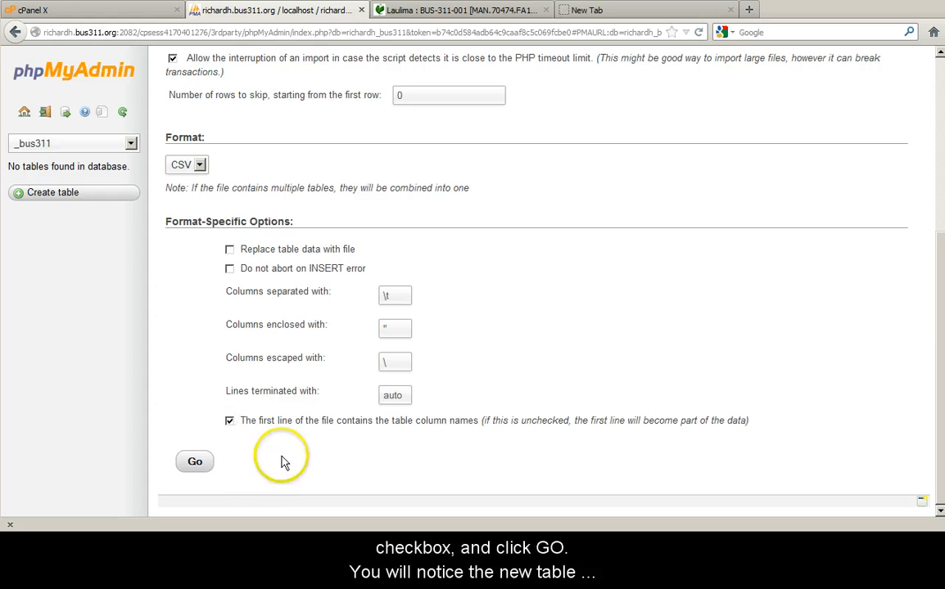
{"action": "left_click", "coordinate": [195, 461]}
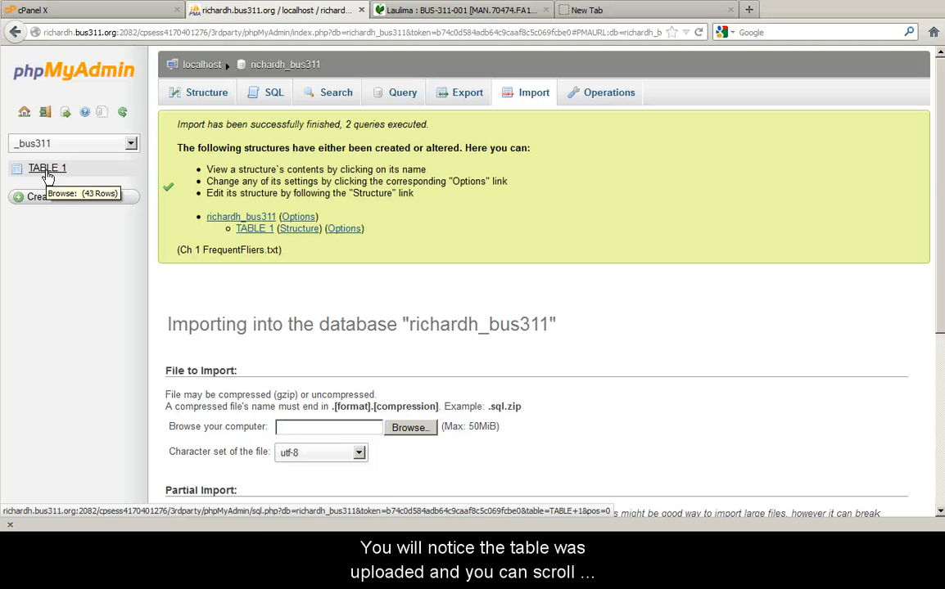
Browse TABLE 1 in the bus311 database to examine its imported records
{"action": "left_click", "coordinate": [43, 172]}
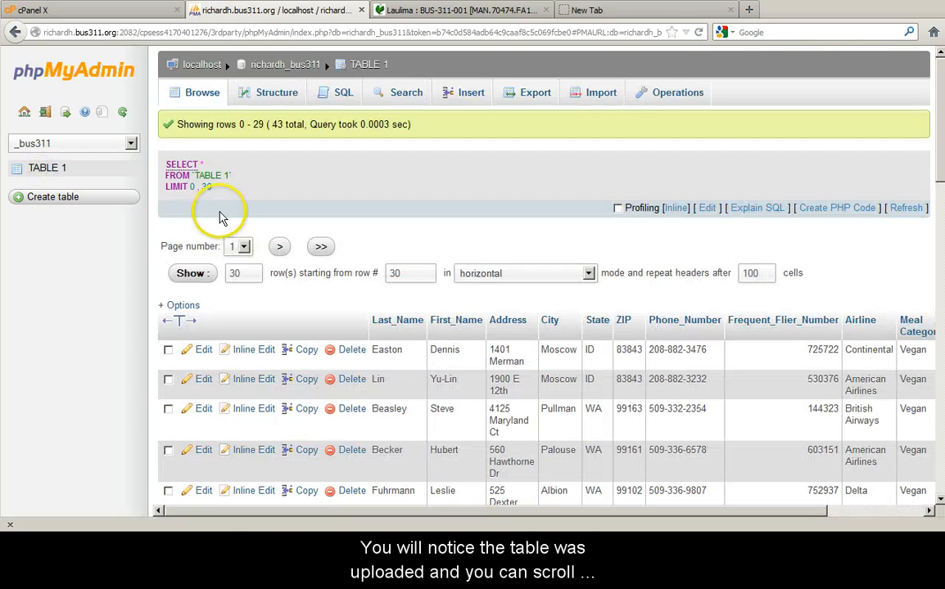
{"action": "mouse_move", "coordinate": [290, 514]}
{"action": "left_mouse_down"}
{"action": "mouse_move", "coordinate": [407, 511]}
{"action": "mouse_move", "coordinate": [290, 511]}
{"action": "left_mouse_up"}
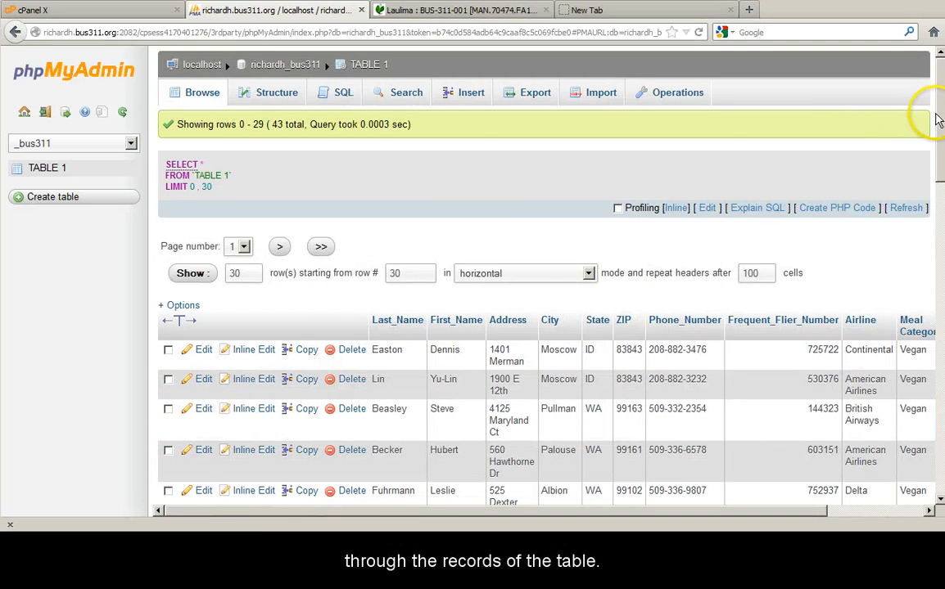
{"action": "left_click_drag", "start_coordinate": [937, 113], "coordinate": [887, 84]}
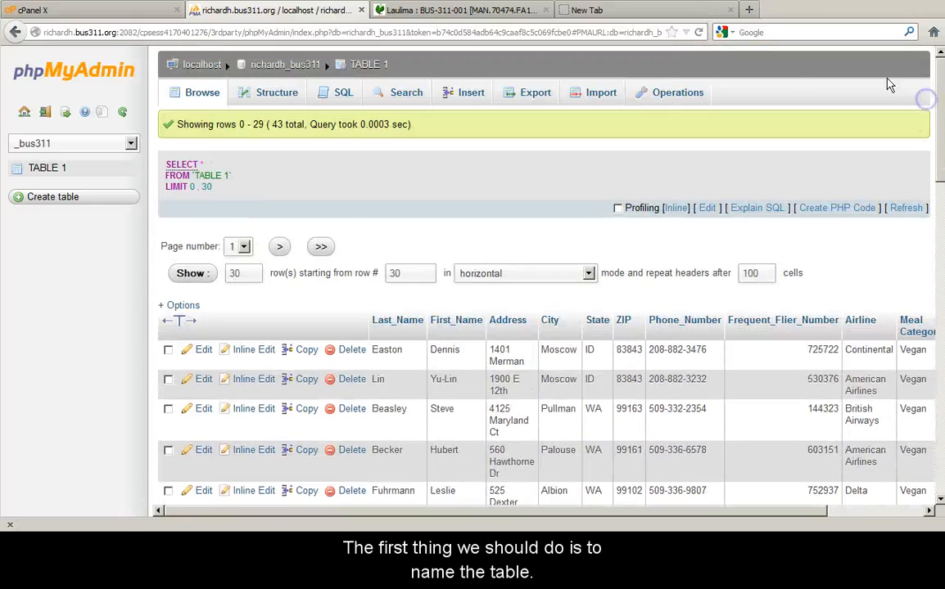
Rename TABLE 1 to FrequentFliers, change its storage engine to InnoDB and apply the table options
{"action": "left_click", "coordinate": [667, 94]}
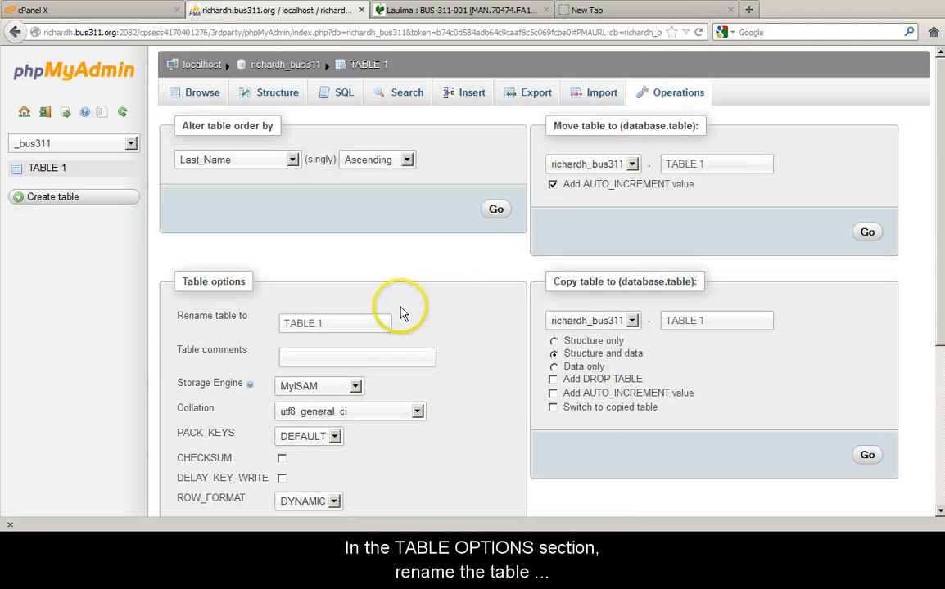
{"action": "left_click", "coordinate": [347, 321]}
{"action": "key", "text": "BackSpace"}
{"action": "key", "text": "BackSpace"}
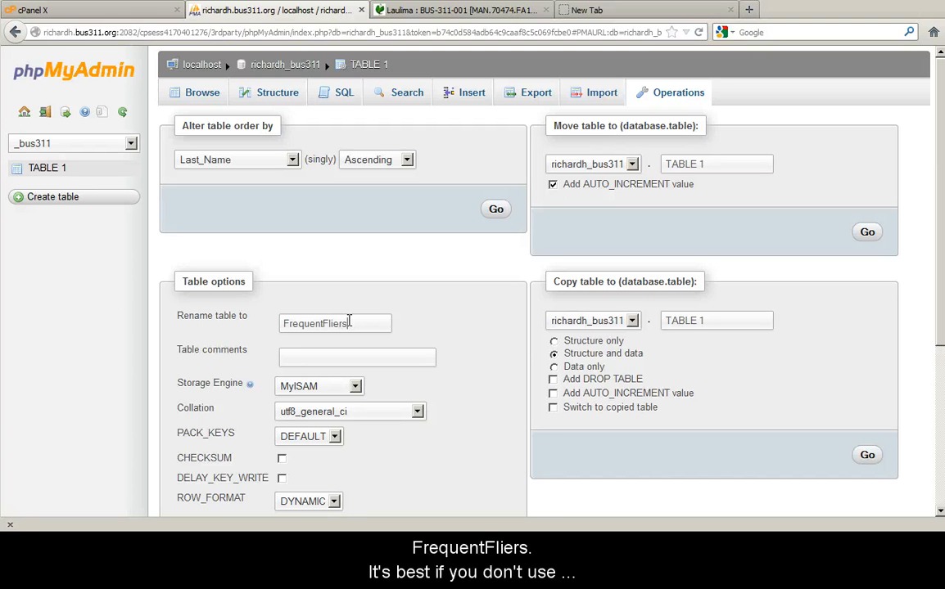
{"action": "left_click", "coordinate": [357, 387]}
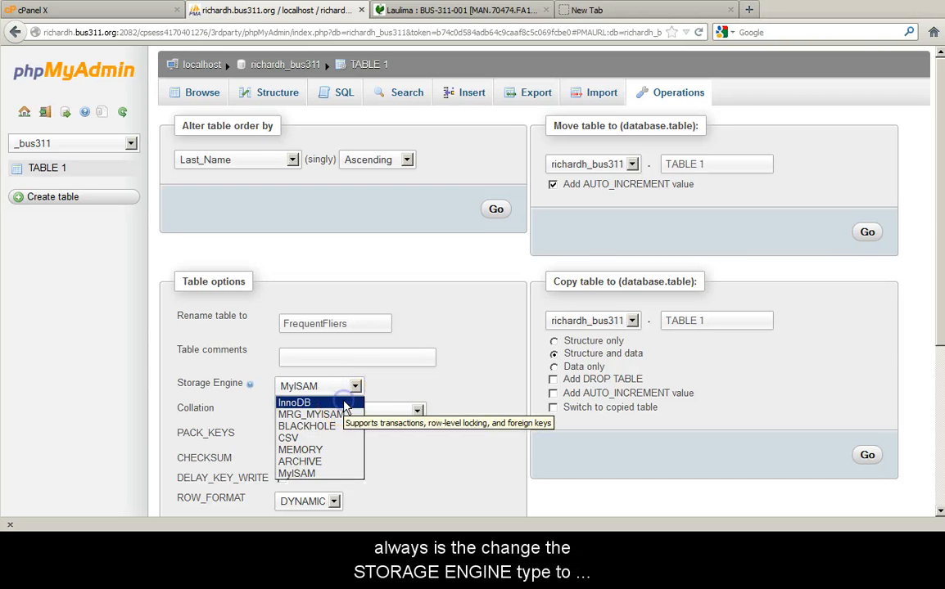
{"action": "left_click", "coordinate": [346, 403]}
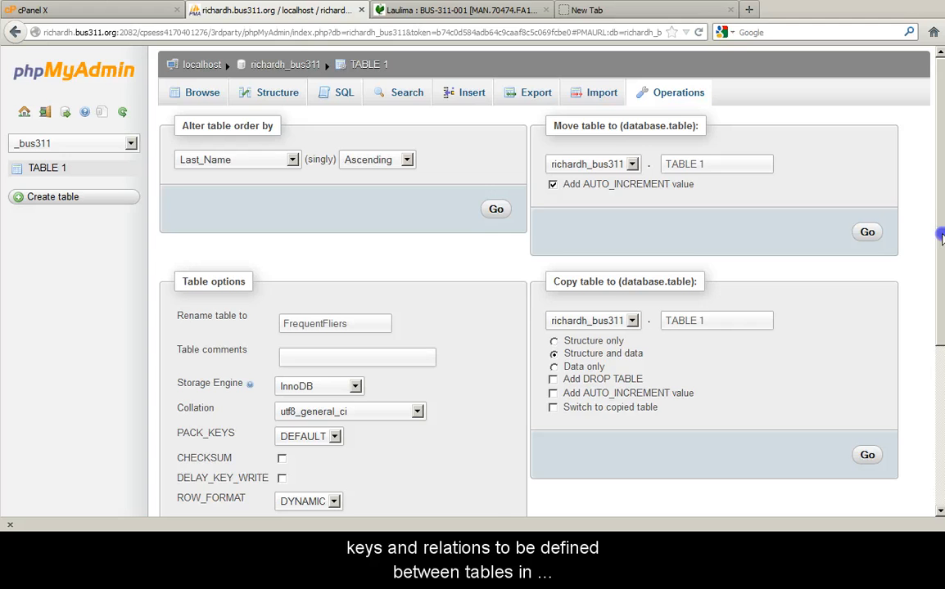
{"action": "left_click_drag", "start_coordinate": [941, 237], "coordinate": [939, 305]}
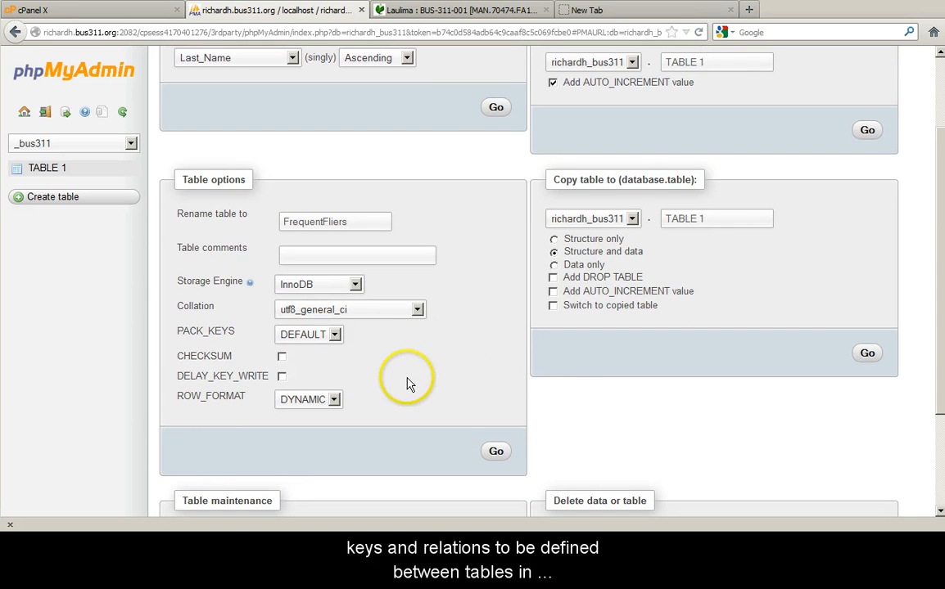
{"action": "left_click", "coordinate": [496, 452]}
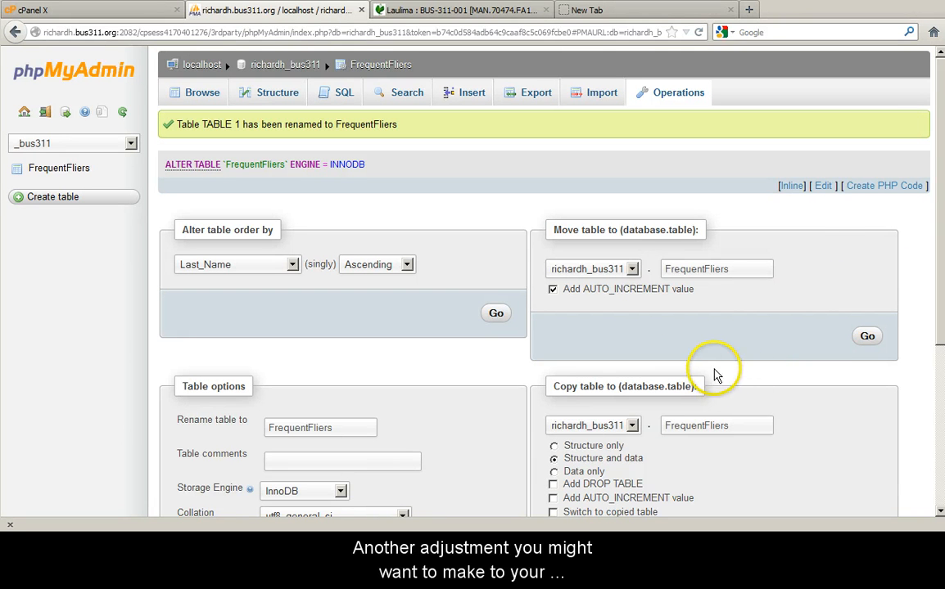
In the FrequentFliers table structure, set the Last_Name column's length to 50 and save it
{"action": "left_click", "coordinate": [285, 93]}
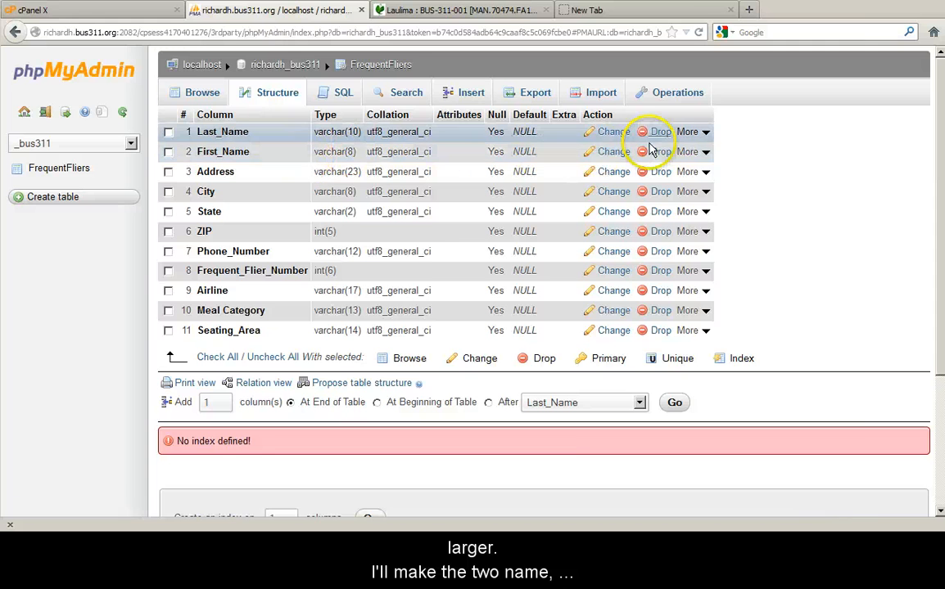
{"action": "left_click", "coordinate": [613, 134]}
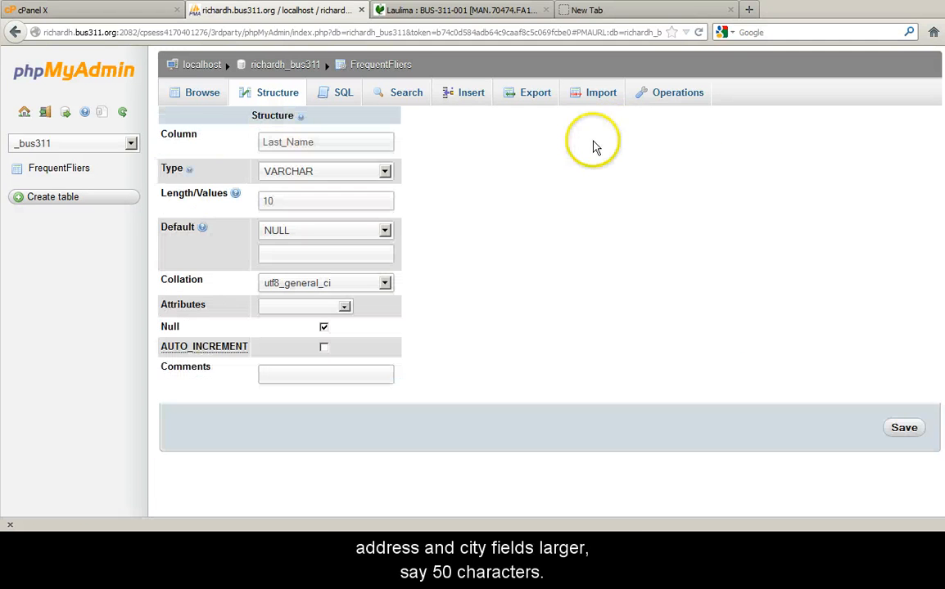
{"action": "left_click", "coordinate": [303, 203]}
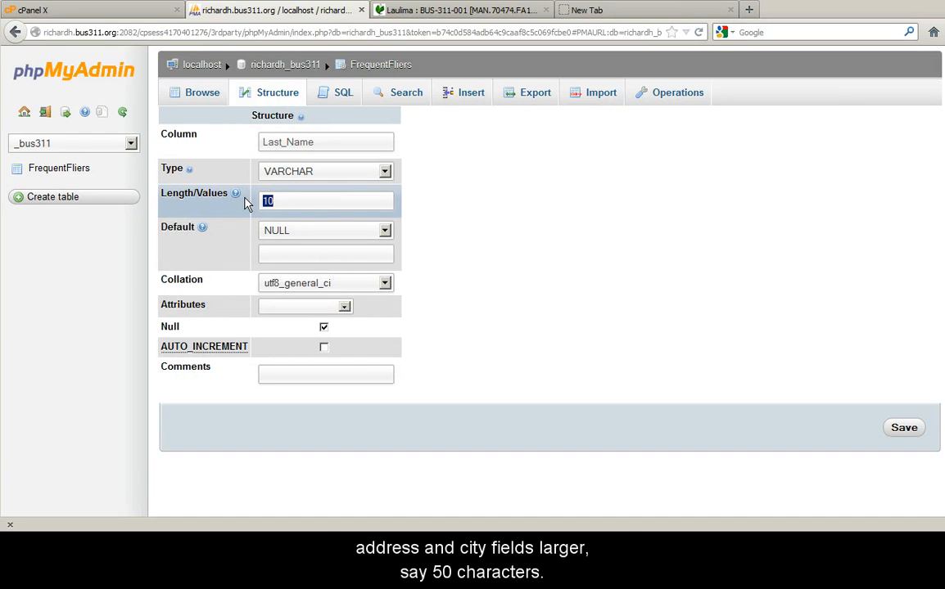
{"action": "type", "text": "50"}
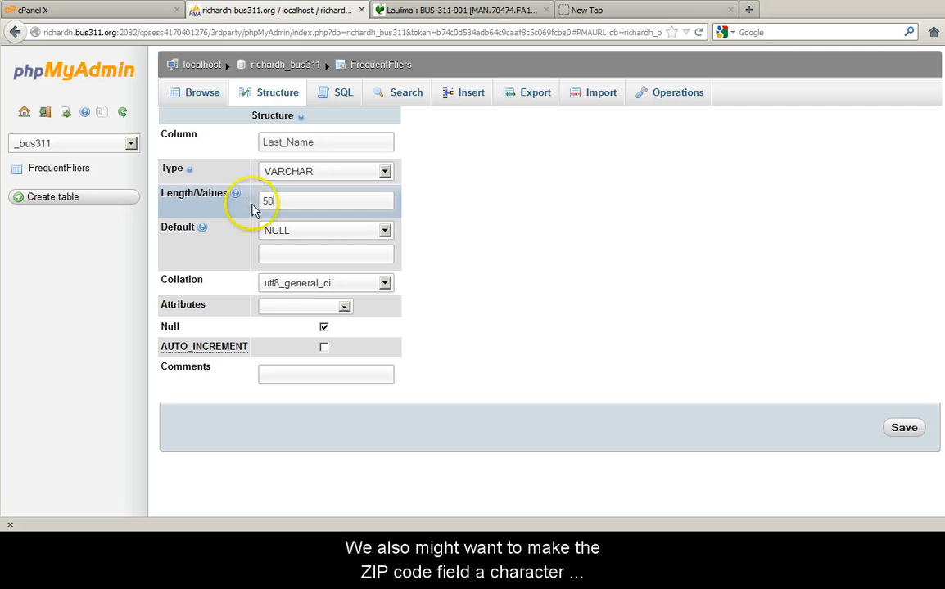
{"action": "left_click", "coordinate": [904, 430]}
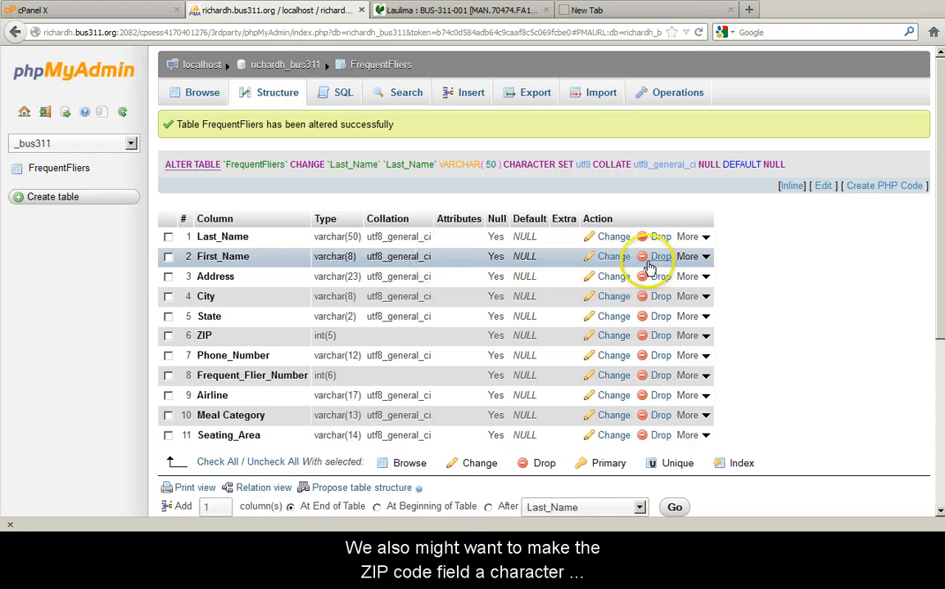
Set the First_Name column's length to 50 and save the change
{"action": "left_click", "coordinate": [597, 257]}
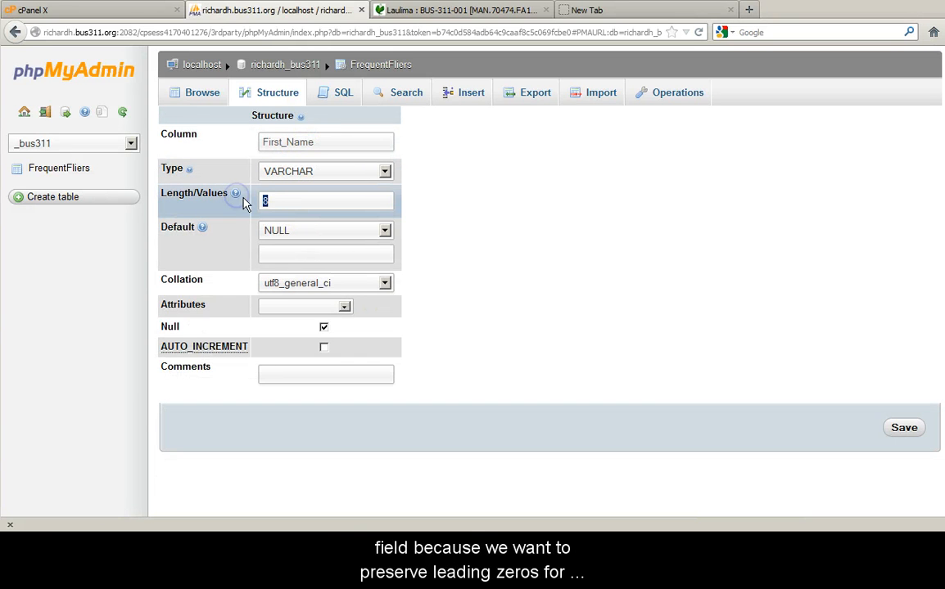
{"action": "type", "text": "50"}
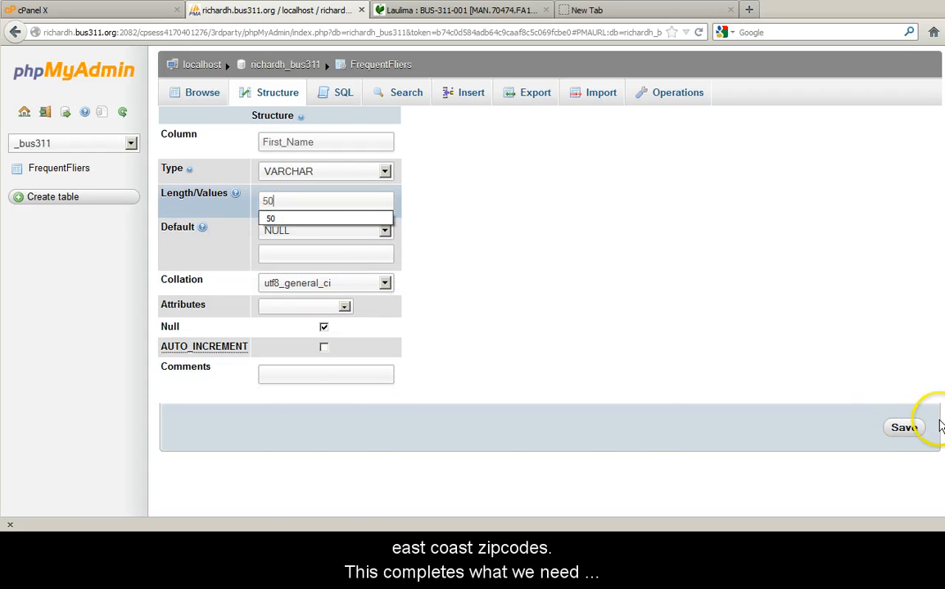
{"action": "left_click", "coordinate": [904, 428]}
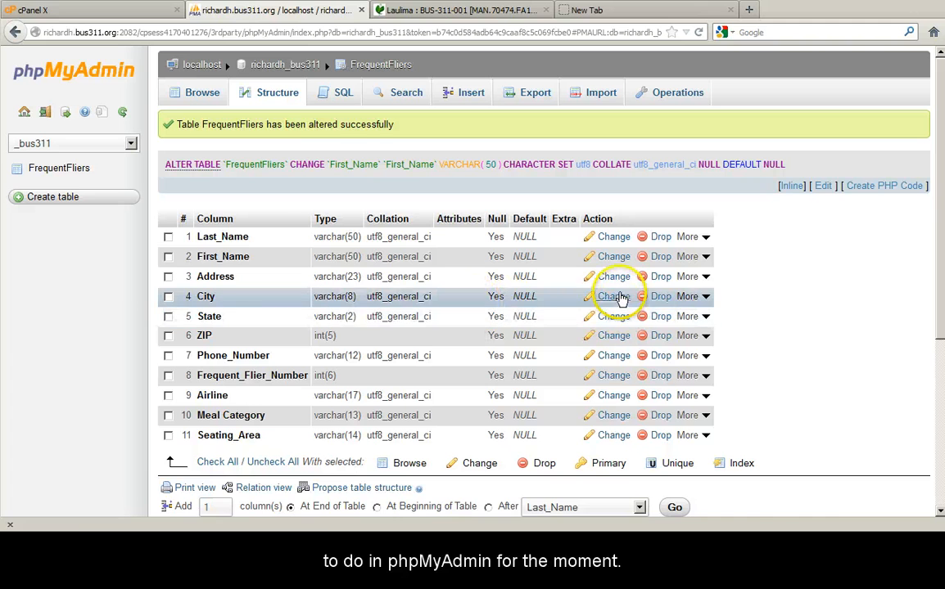
Set the City column's length to 50 in the FrequentFliers table and save it
{"action": "left_click", "coordinate": [619, 298]}
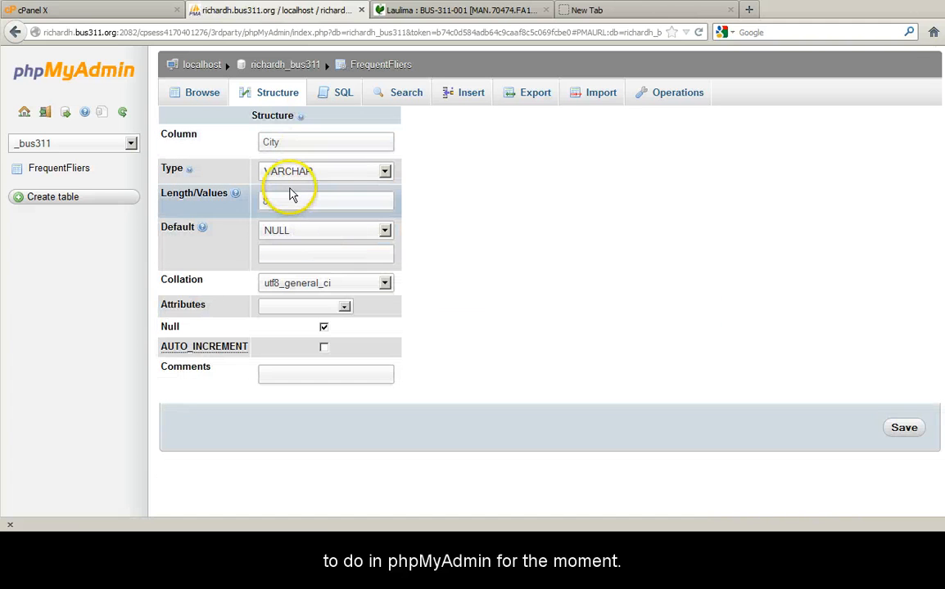
{"action": "left_click", "coordinate": [261, 201]}
{"action": "left_click_drag", "start_coordinate": [256, 197], "coordinate": [239, 199]}
{"action": "type", "text": "50"}
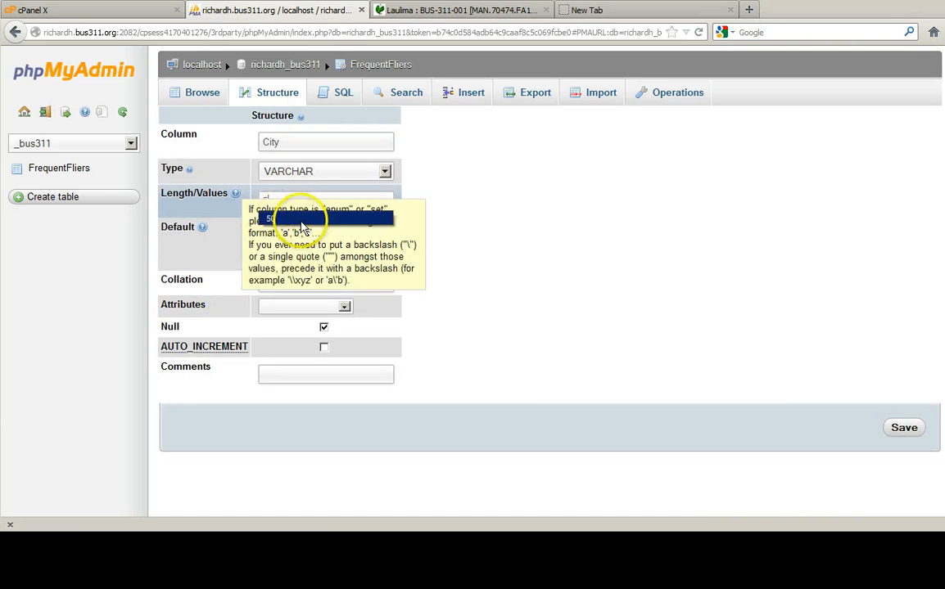
{"action": "left_click", "coordinate": [904, 428]}
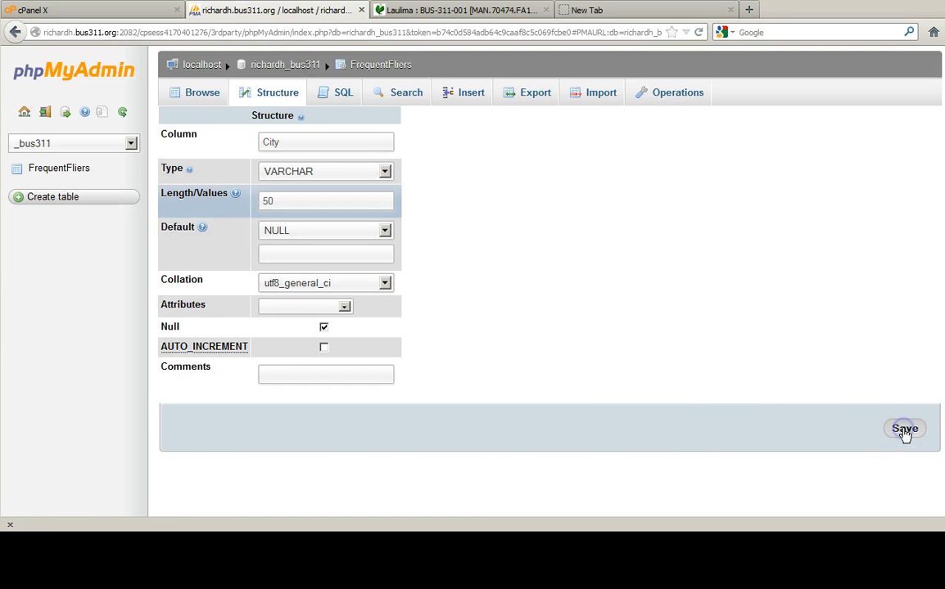
Change the ZIP column's type to VARCHAR, keeping length 5, and save it
{"action": "scroll", "coordinate": [586, 232], "scroll_direction": "down", "scroll_amount": 5}
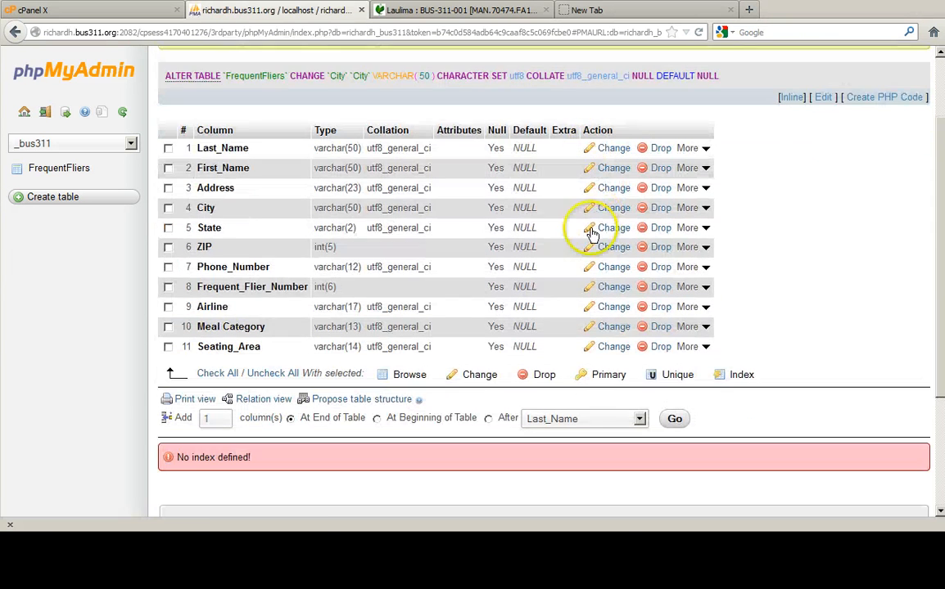
{"action": "left_click", "coordinate": [614, 167]}
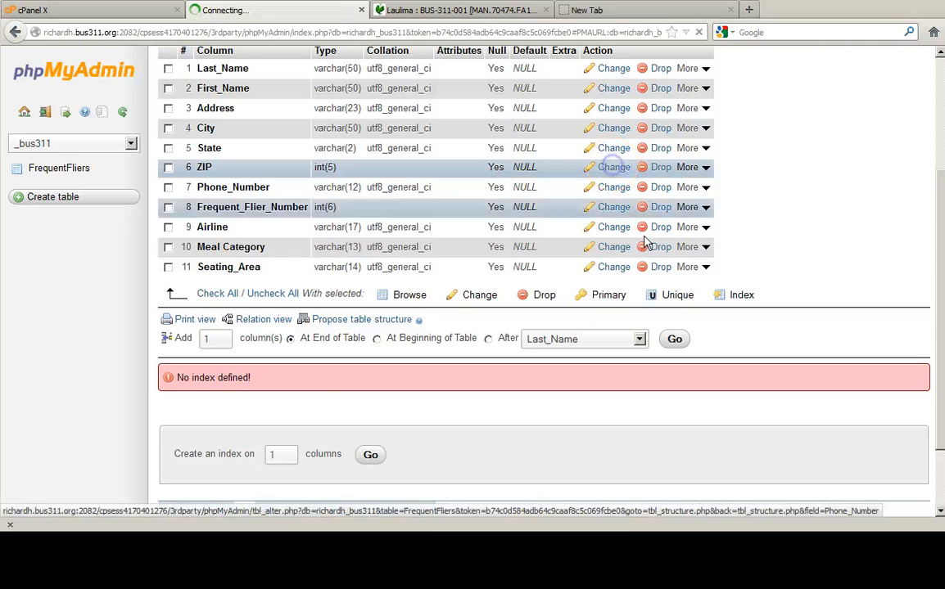
{"action": "left_click", "coordinate": [306, 174]}
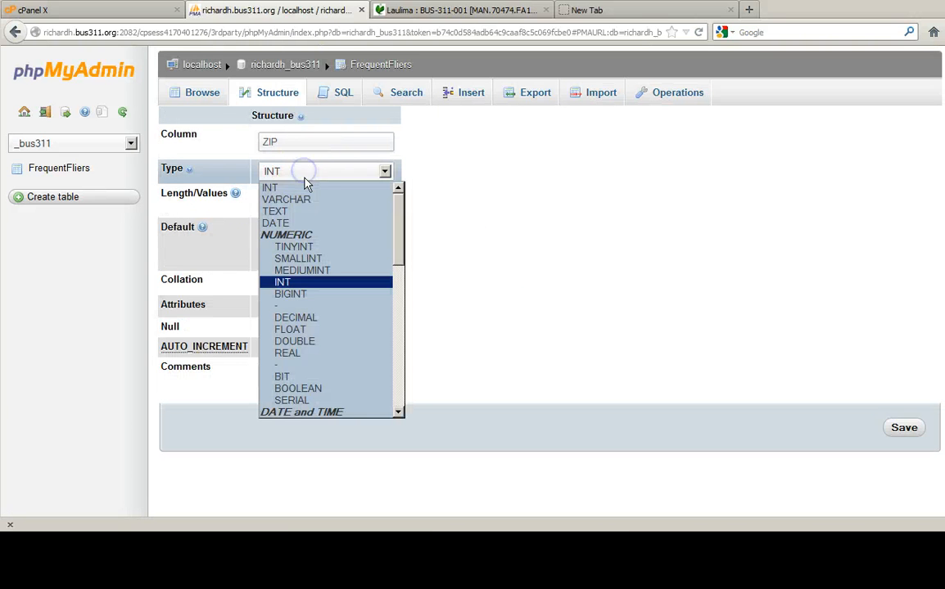
{"action": "left_click", "coordinate": [305, 204]}
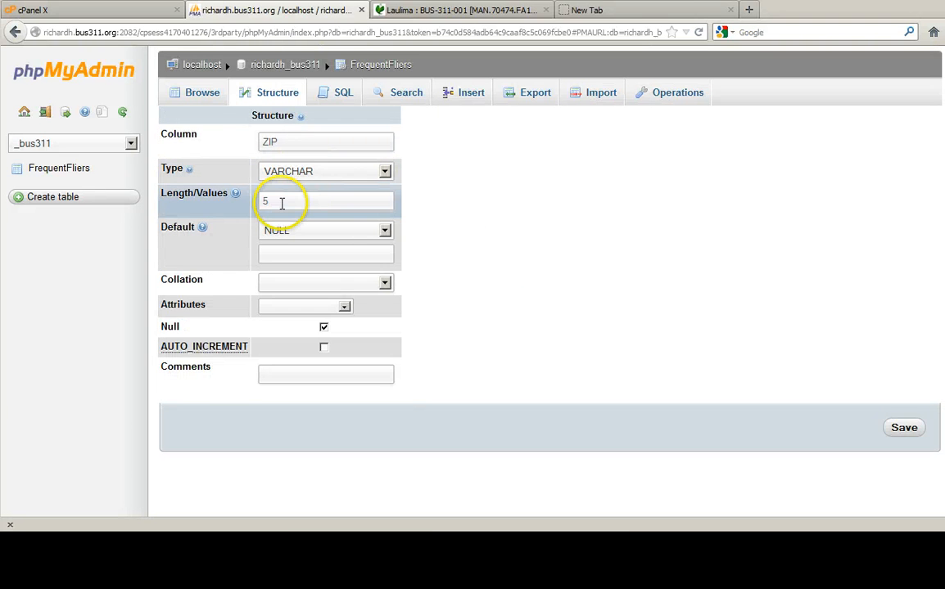
{"action": "left_click", "coordinate": [903, 427]}
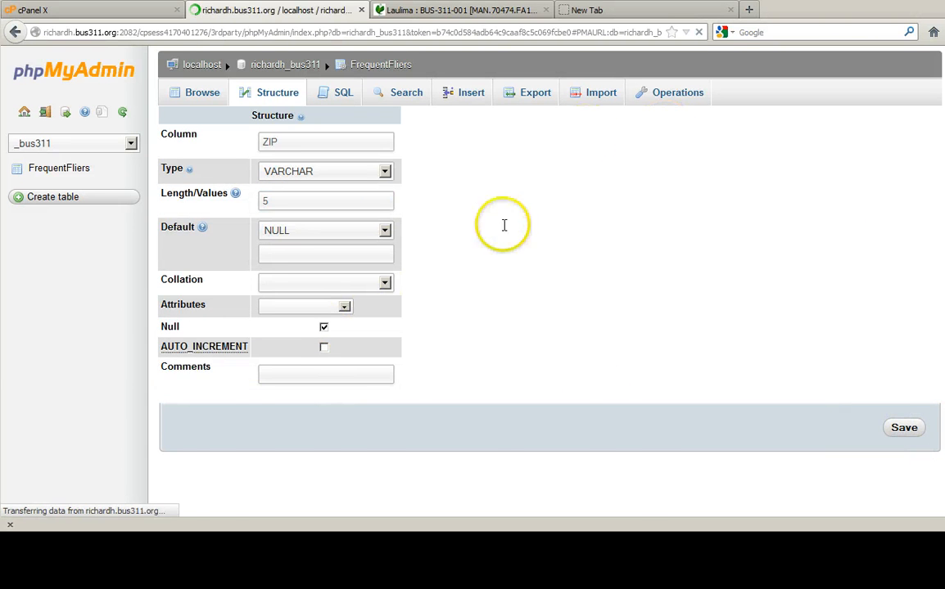
{"action": "scroll", "coordinate": [806, 285], "scroll_direction": "down", "scroll_amount": 1}
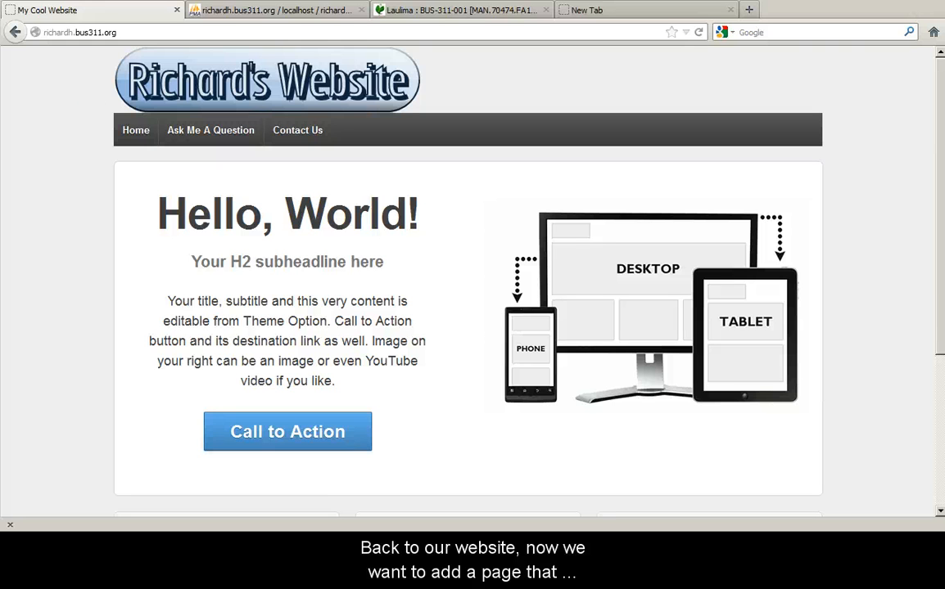
Switch to the website, go to its wp-admin address and log in to WordPress with the saved credentials
{"action": "left_click", "coordinate": [159, 32]}
{"action": "left_click", "coordinate": [161, 31]}
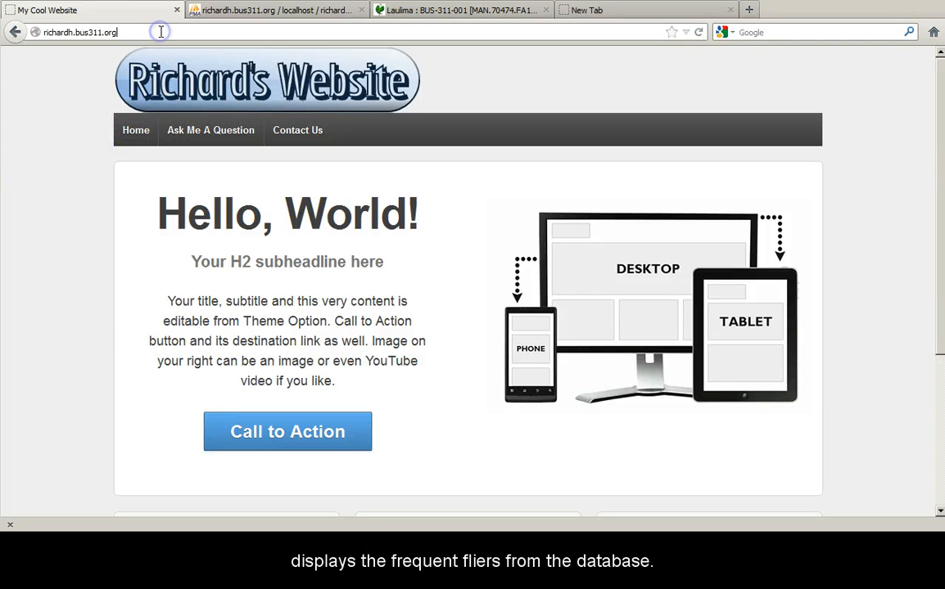
{"action": "type", "text": "/wp"}
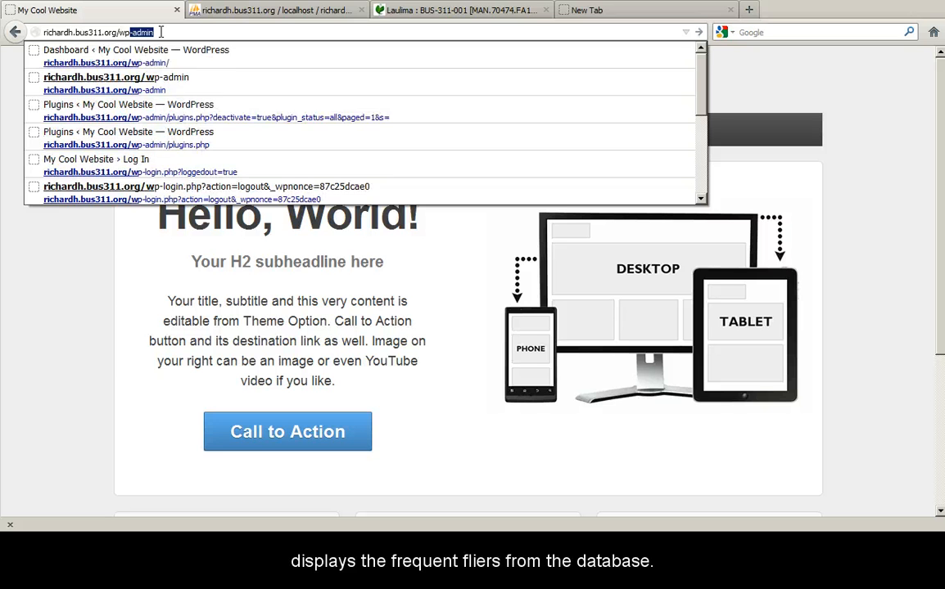
{"action": "key", "text": "Return"}
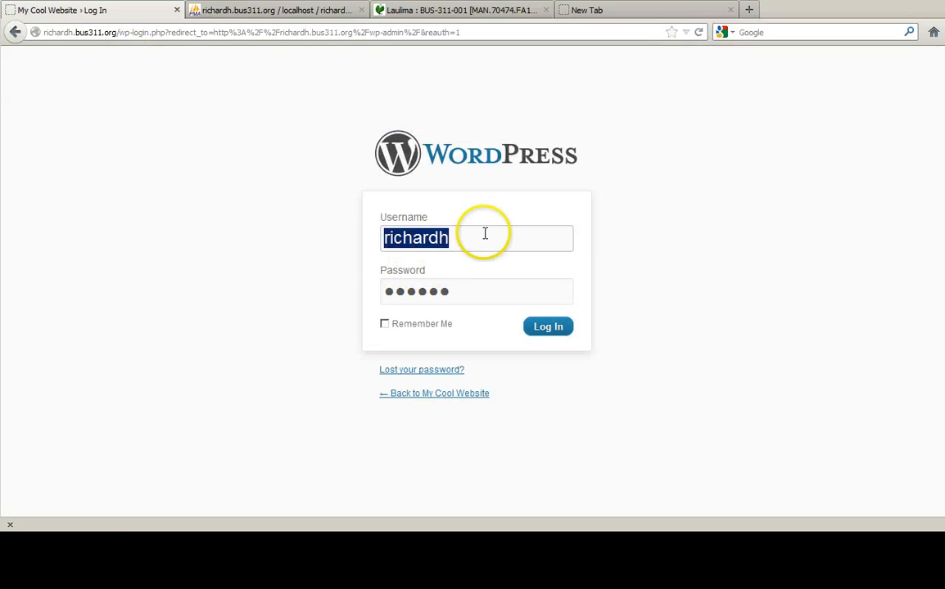
{"action": "left_click", "coordinate": [548, 329]}
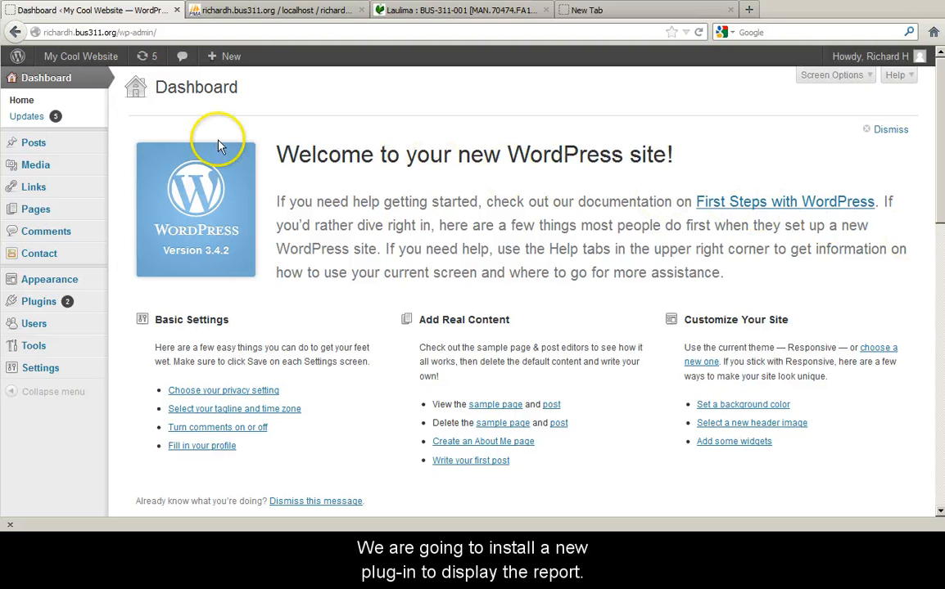
Search for new plugins to install using the phrase "custom sql report"
{"action": "mouse_move", "coordinate": [35, 302]}
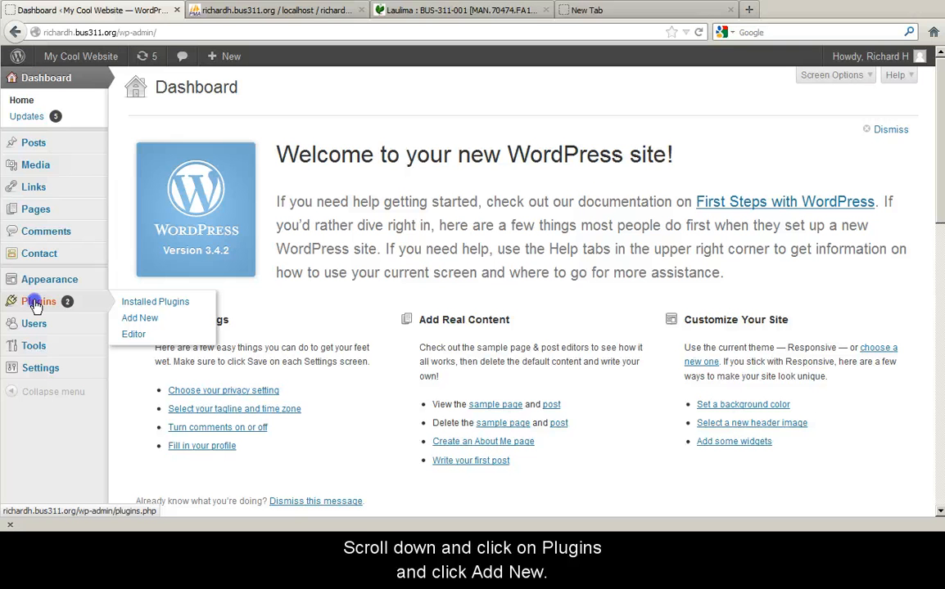
{"action": "left_click", "coordinate": [34, 303]}
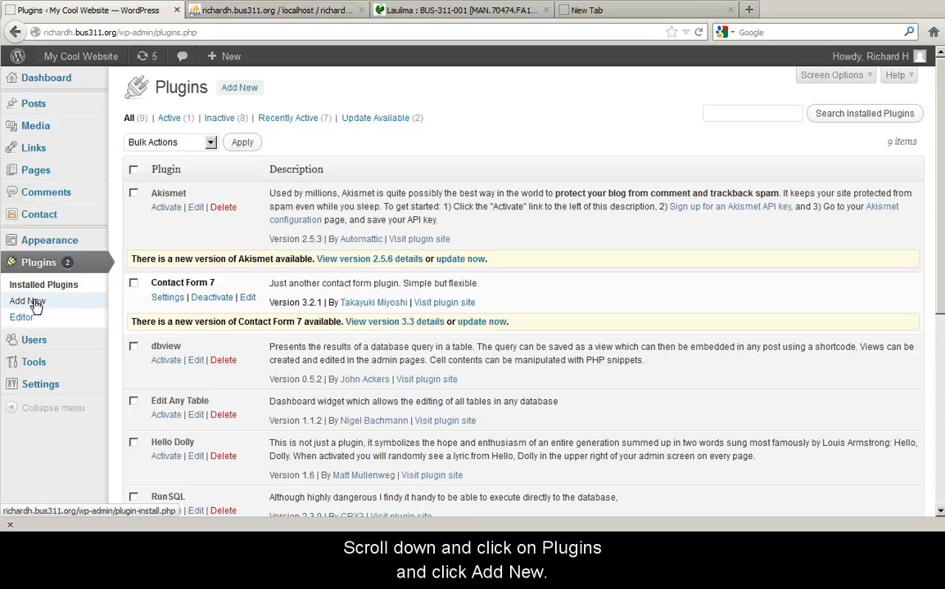
{"action": "left_click", "coordinate": [34, 303]}
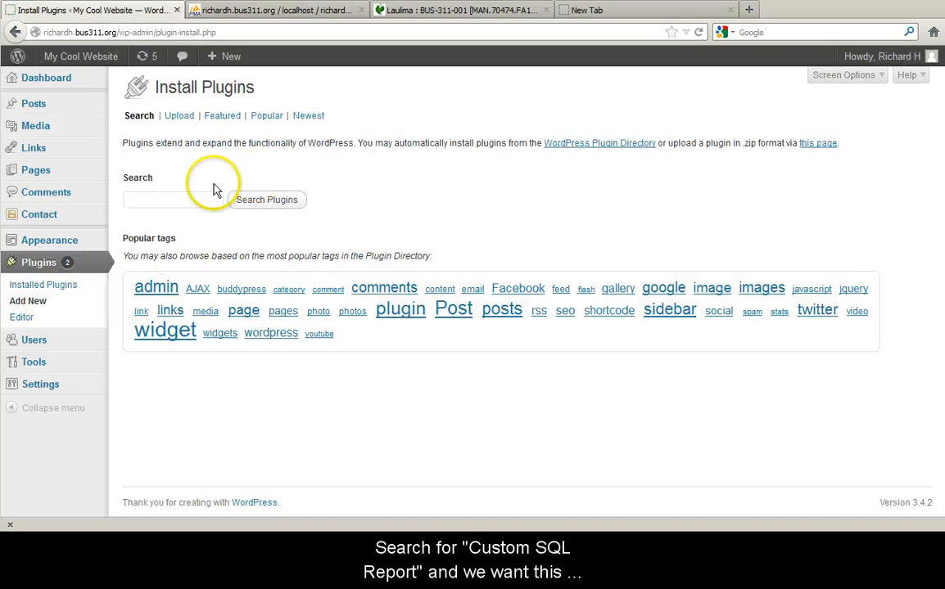
{"action": "left_click", "coordinate": [188, 200]}
{"action": "type", "text": "cust"}
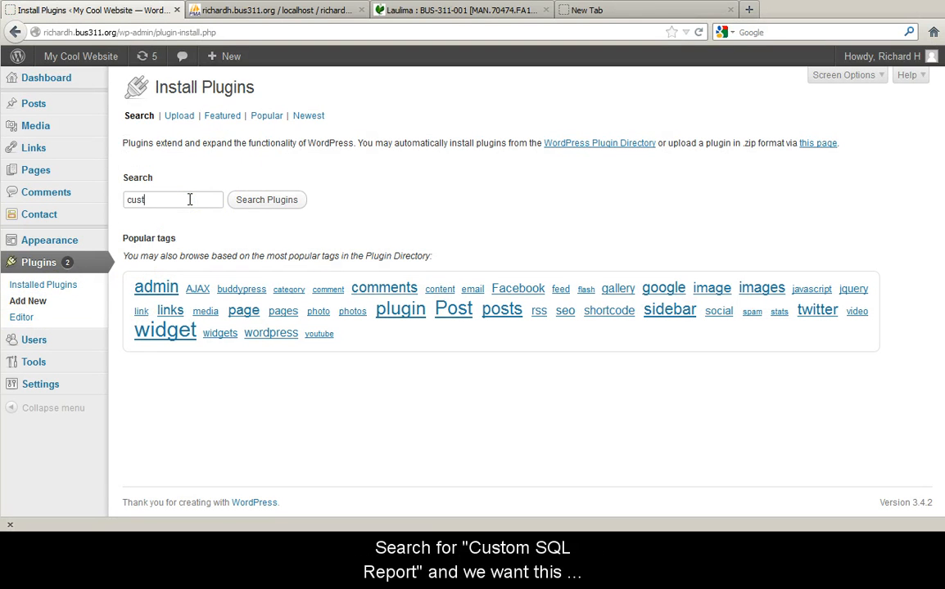
{"action": "type", "text": "om sql rep"}
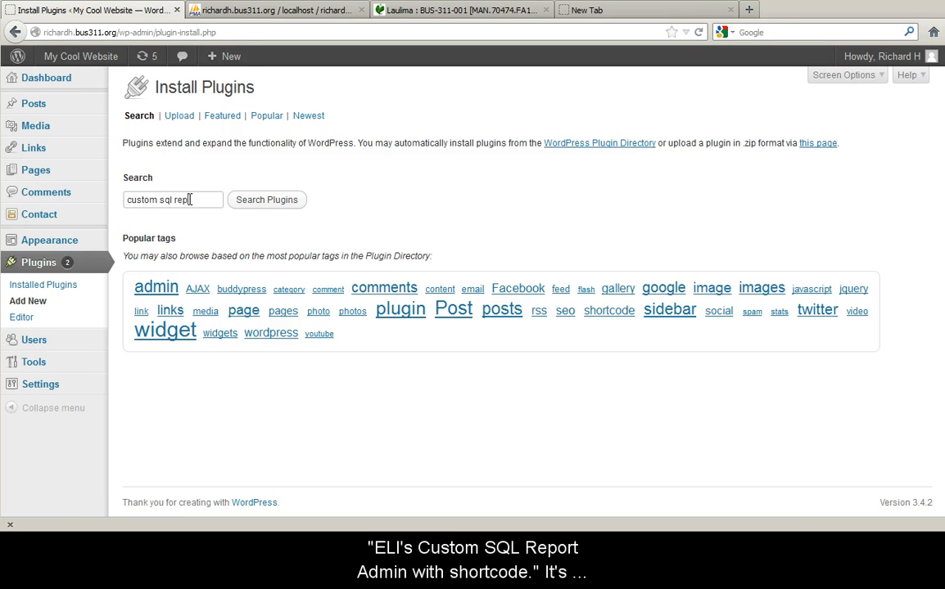
{"action": "type", "text": "ort"}
{"action": "key", "text": "Return"}
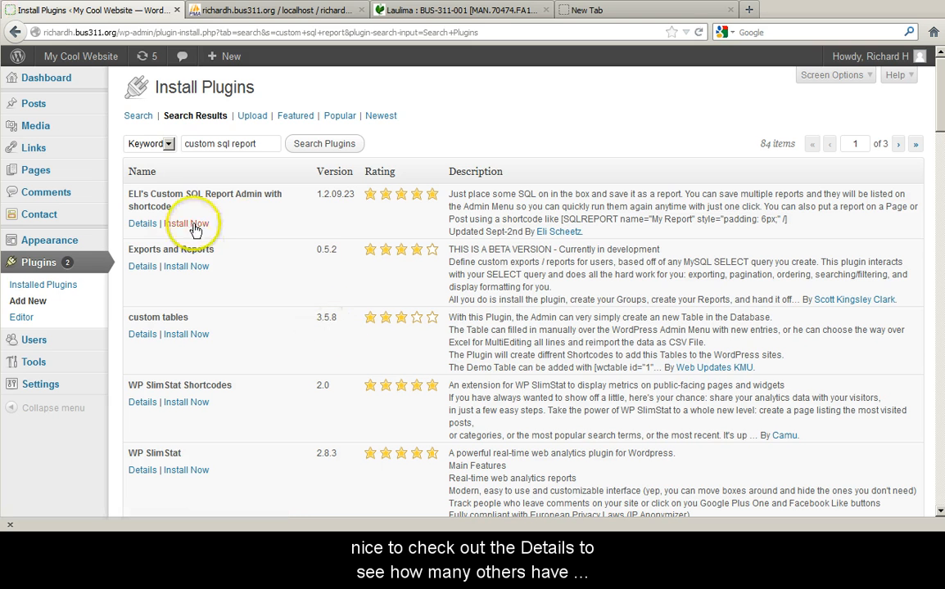
Review the details and screenshots of ELI's Custom SQL Report Admin with shortcode, and install and activate the plugin
{"action": "left_click", "coordinate": [140, 223]}
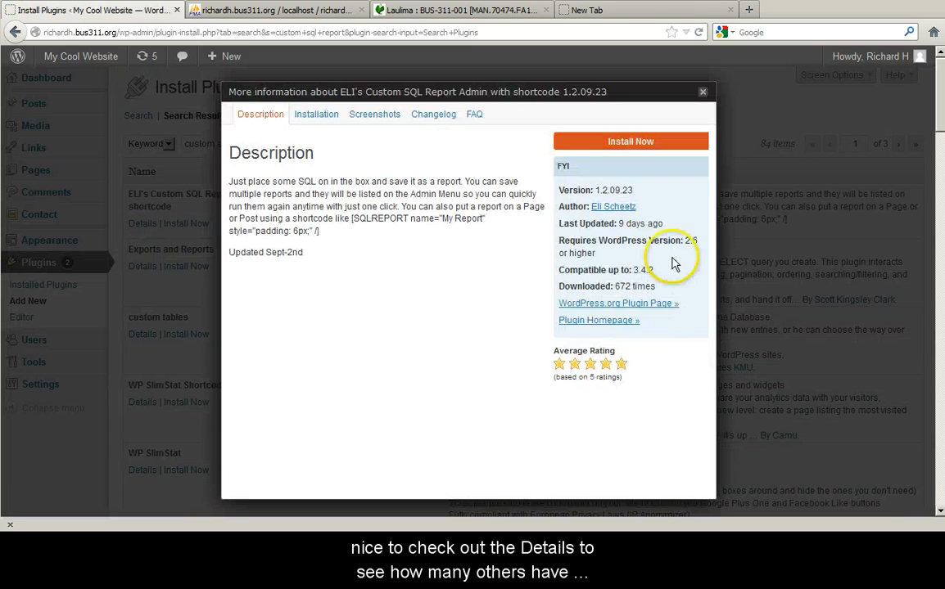
{"action": "double_click", "coordinate": [623, 286]}
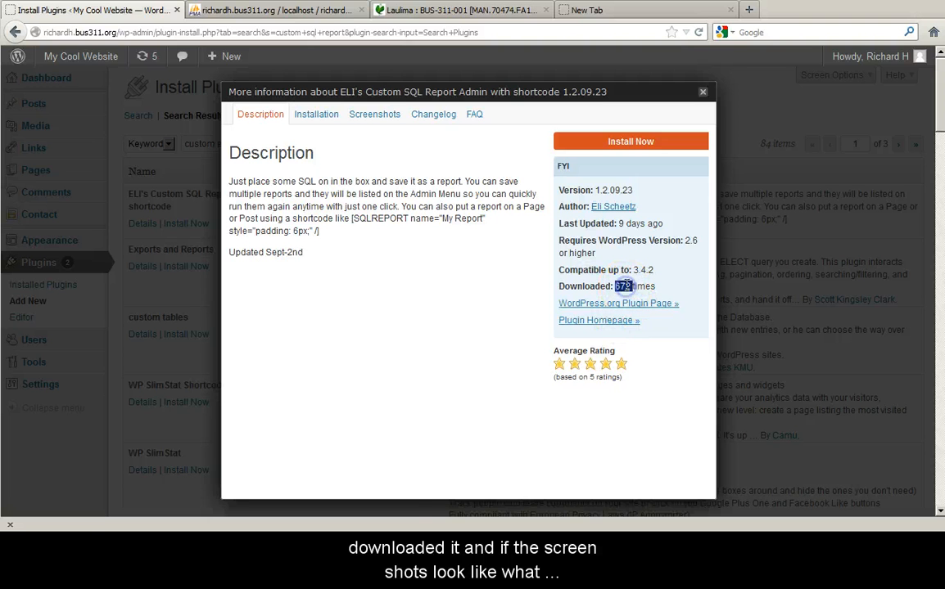
{"action": "left_click", "coordinate": [376, 116]}
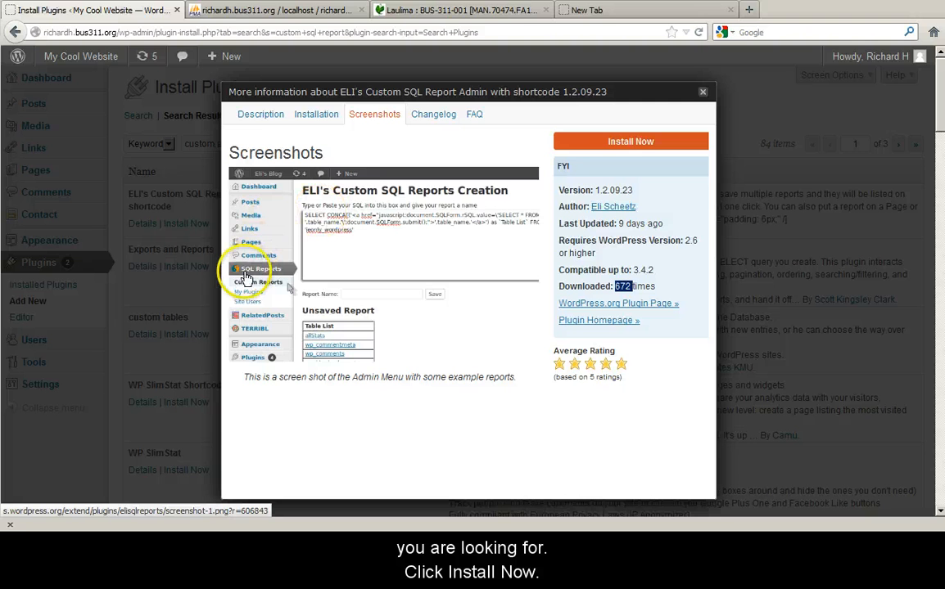
{"action": "left_click", "coordinate": [636, 143]}
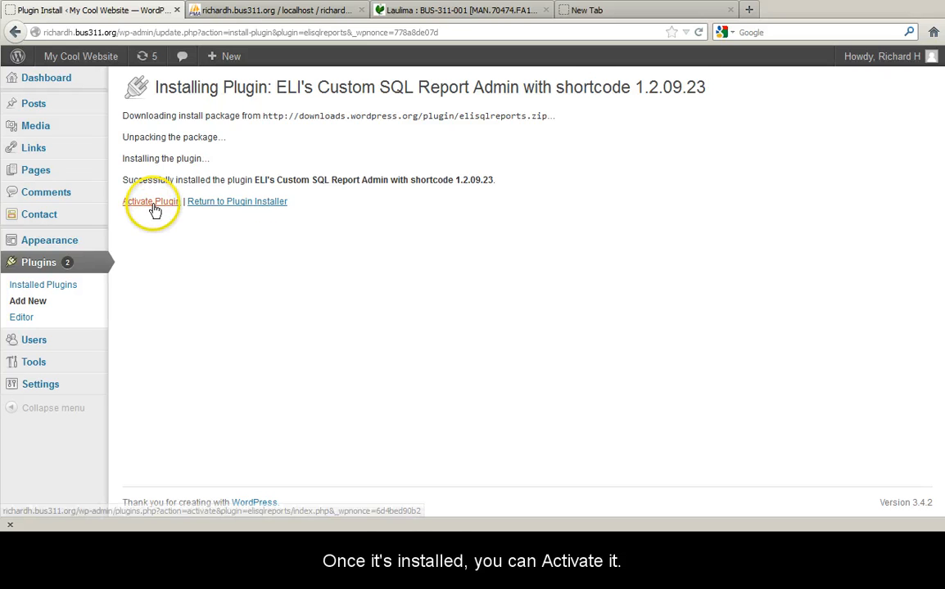
{"action": "left_click", "coordinate": [154, 204]}
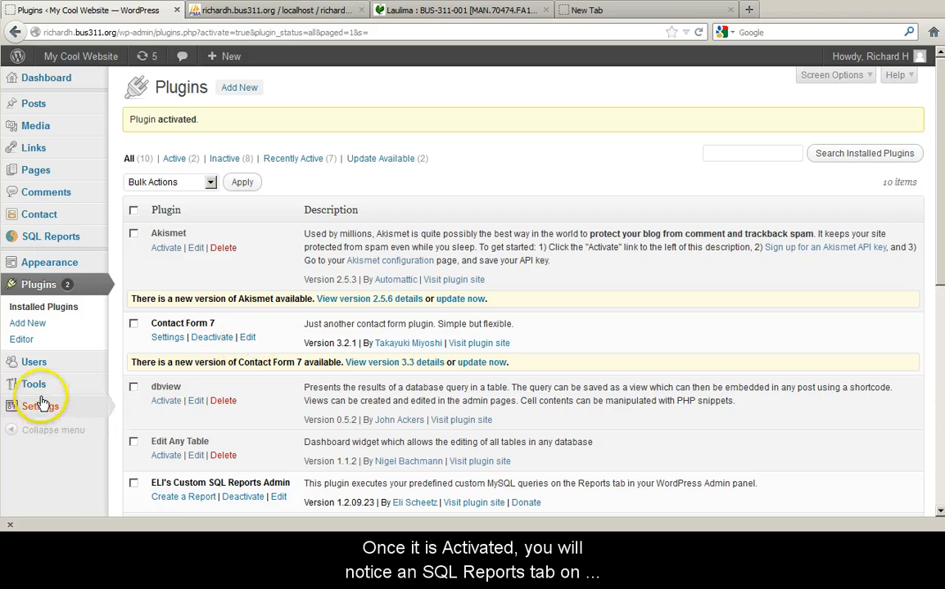
Open the plugin's SQL report creation page and examine the default query and its unsaved report
{"action": "left_click", "coordinate": [39, 237]}
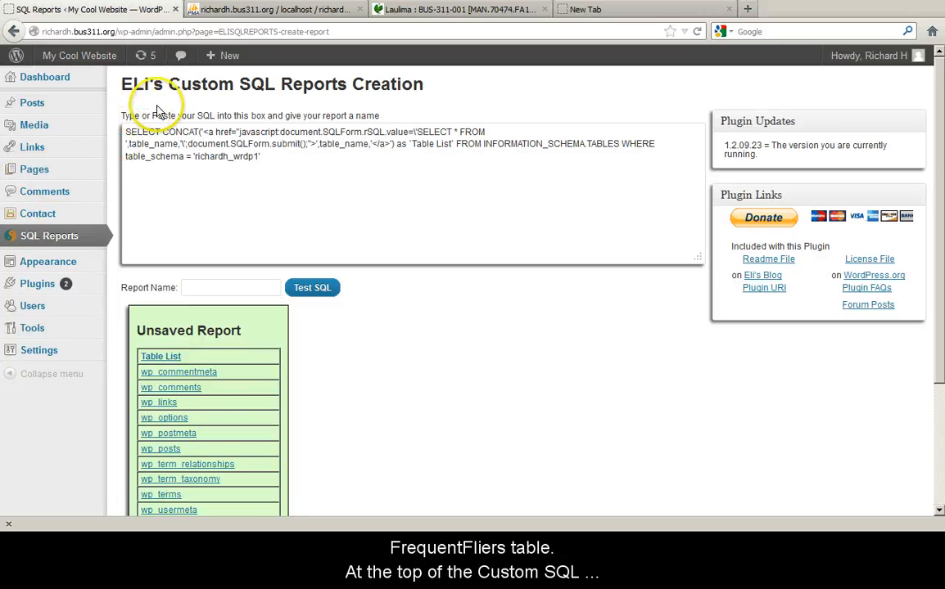
{"action": "left_click", "coordinate": [288, 160]}
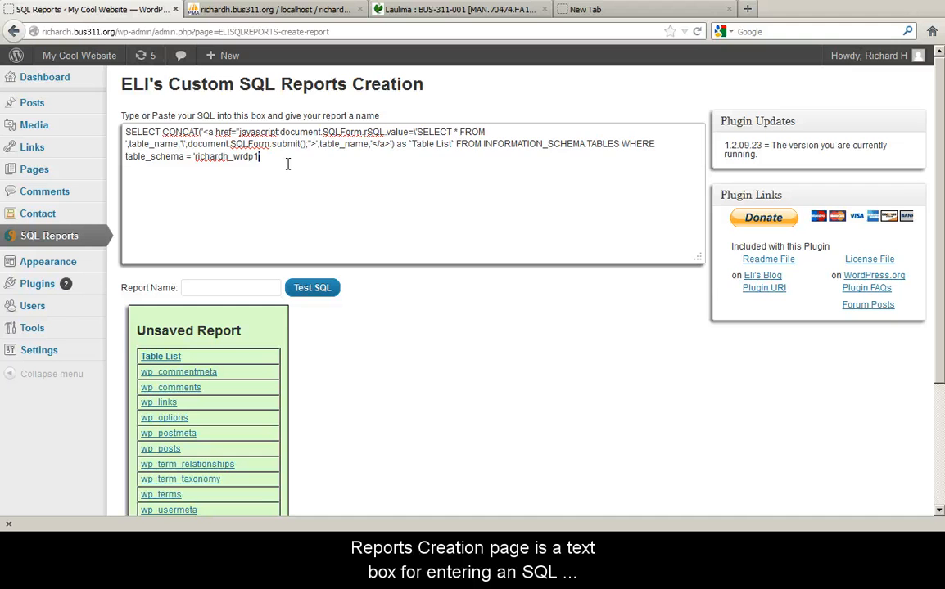
{"action": "key", "text": "ctrl+a"}
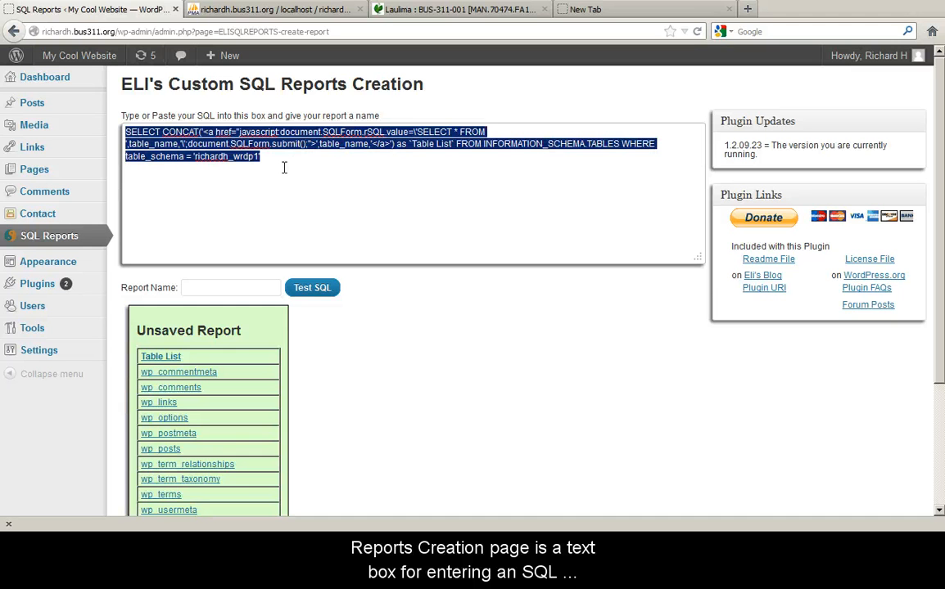
{"action": "left_click", "coordinate": [311, 289]}
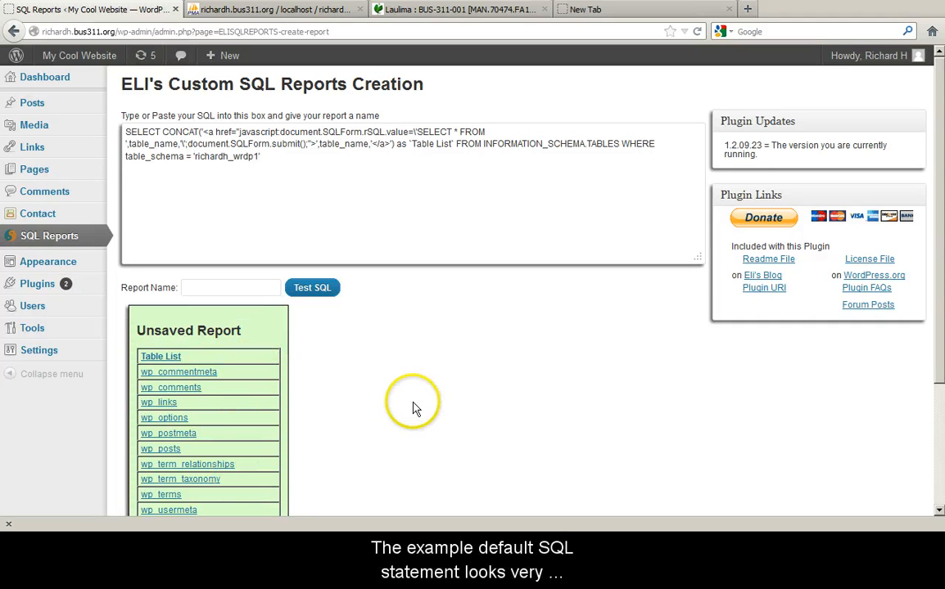
{"action": "scroll", "coordinate": [413, 407], "scroll_direction": "down", "scroll_amount": 3}
{"action": "scroll", "coordinate": [414, 407], "scroll_direction": "up", "scroll_amount": 3}
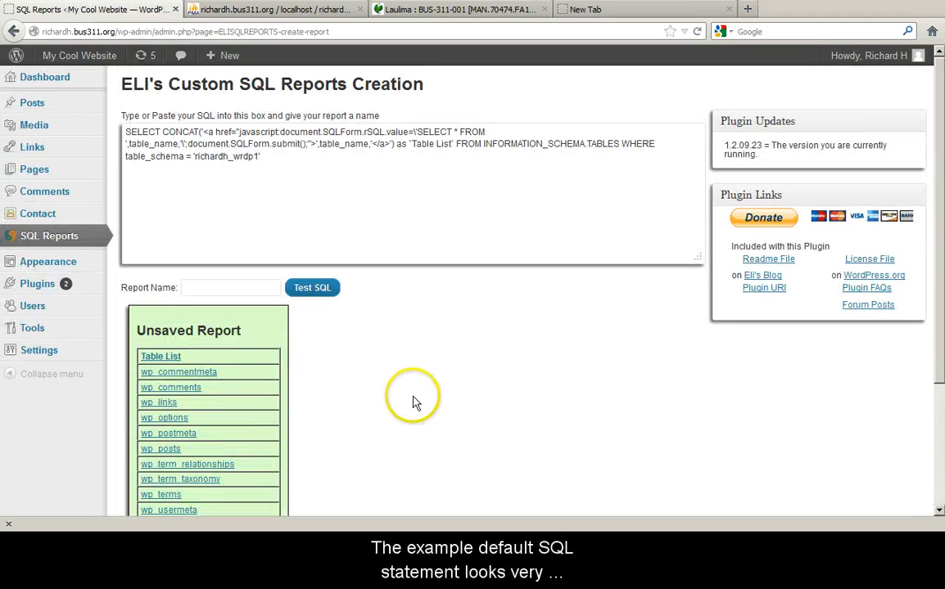
{"action": "left_click", "coordinate": [282, 170]}
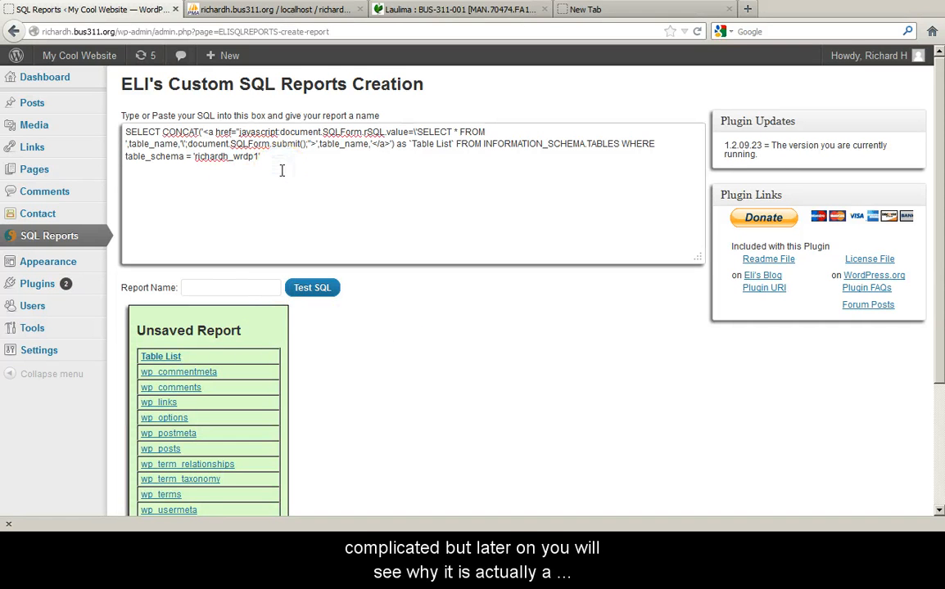
{"action": "key", "text": "ctrl+a"}
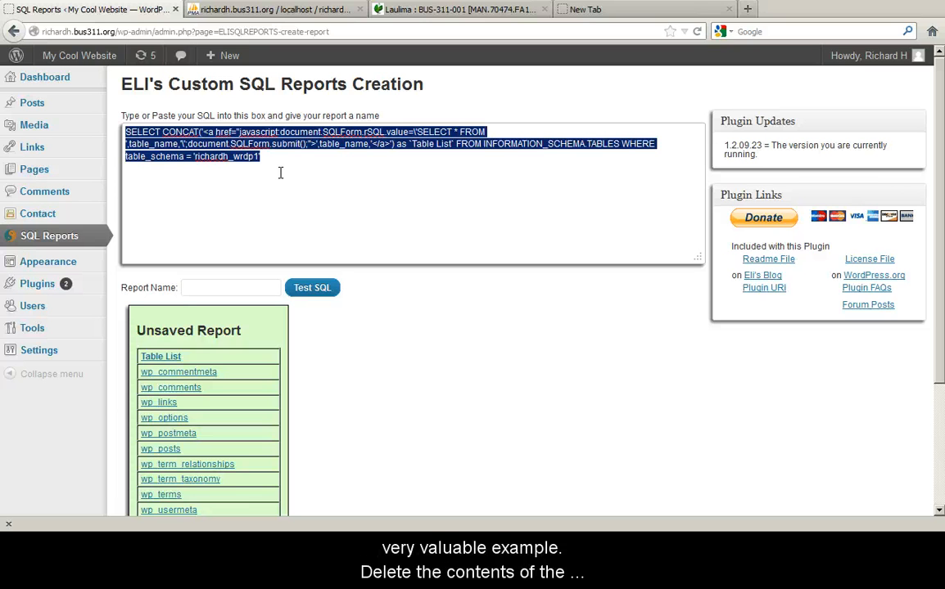
{"action": "key", "text": "Delete"}
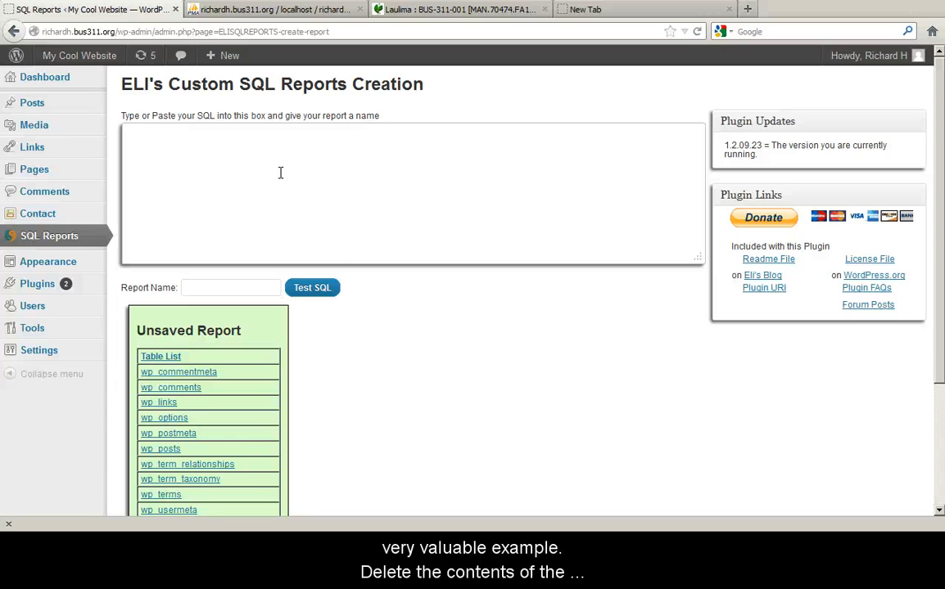
{"action": "type", "text": "SEL"}
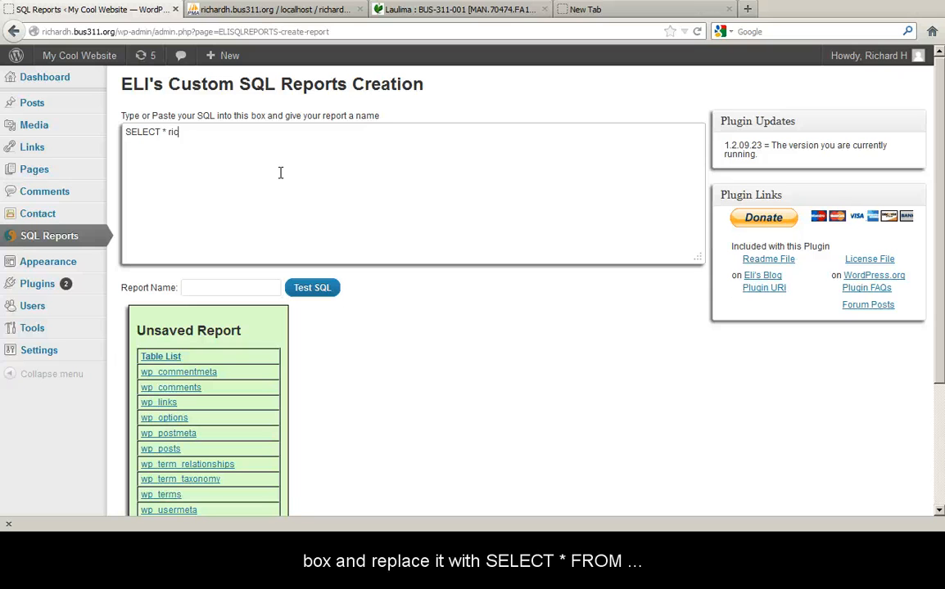
{"action": "type", "text": "ECT * ric"}
{"action": "key", "text": "BackSpace"}
{"action": "key", "text": "BackSpace"}
{"action": "key", "text": "BackSpace"}
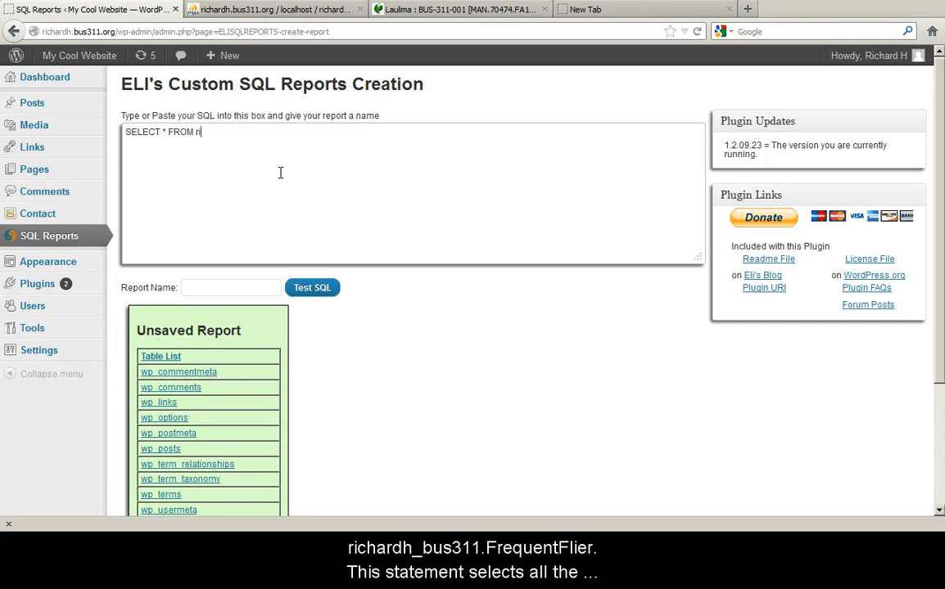
{"action": "type", "text": "FROM richardh_bus311.Fre"}
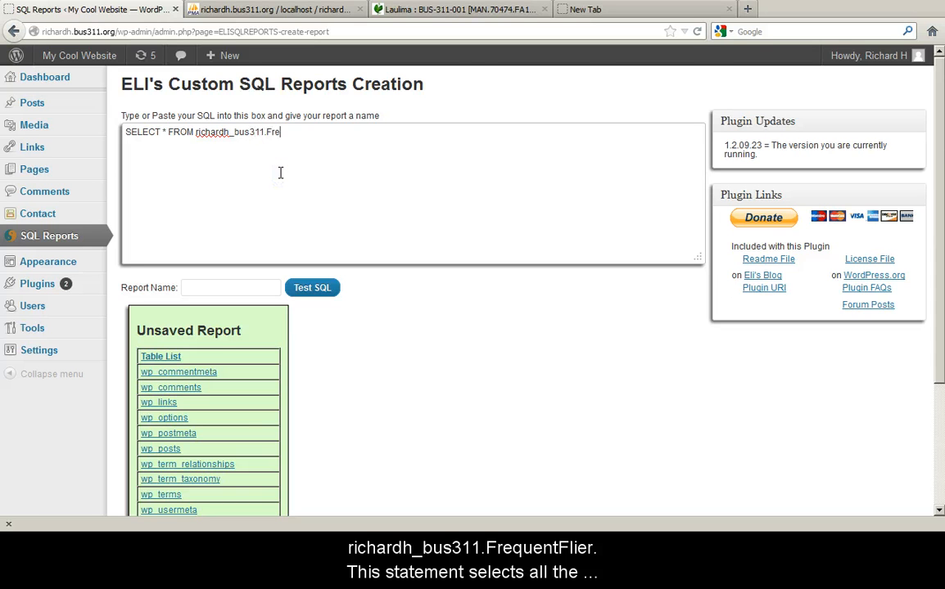
{"action": "type", "text": "quentFliers"}
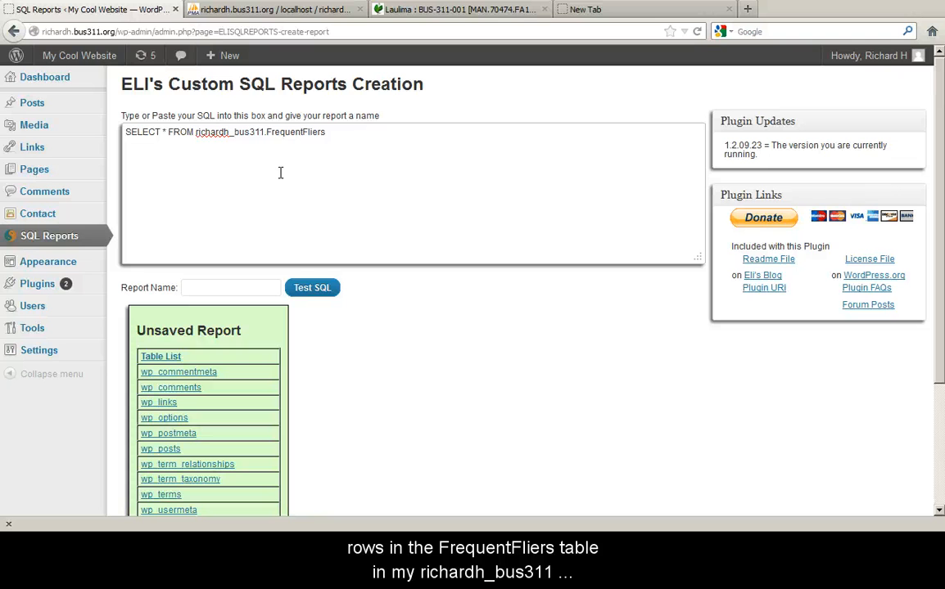
{"action": "left_click", "coordinate": [322, 288]}
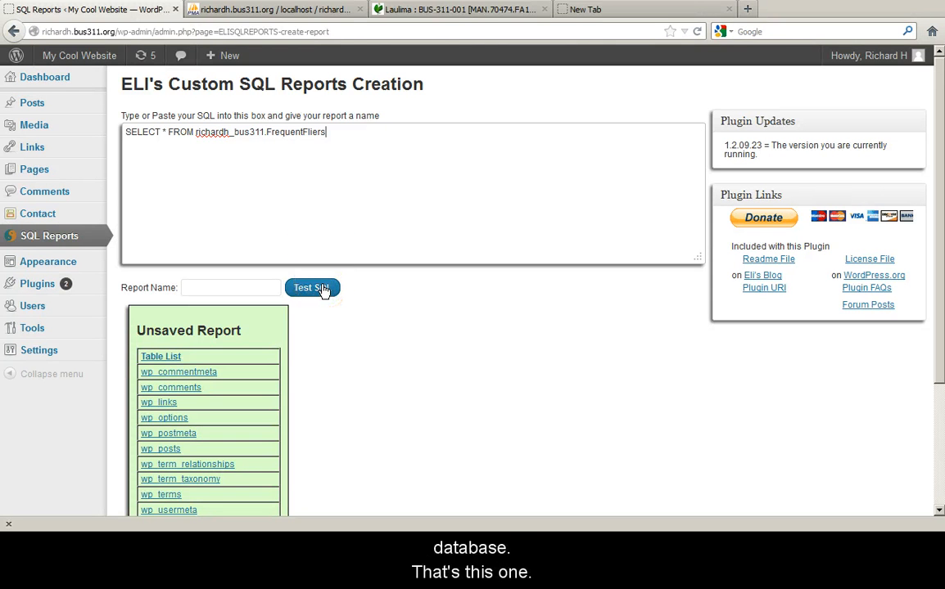
{"action": "left_click", "coordinate": [322, 288]}
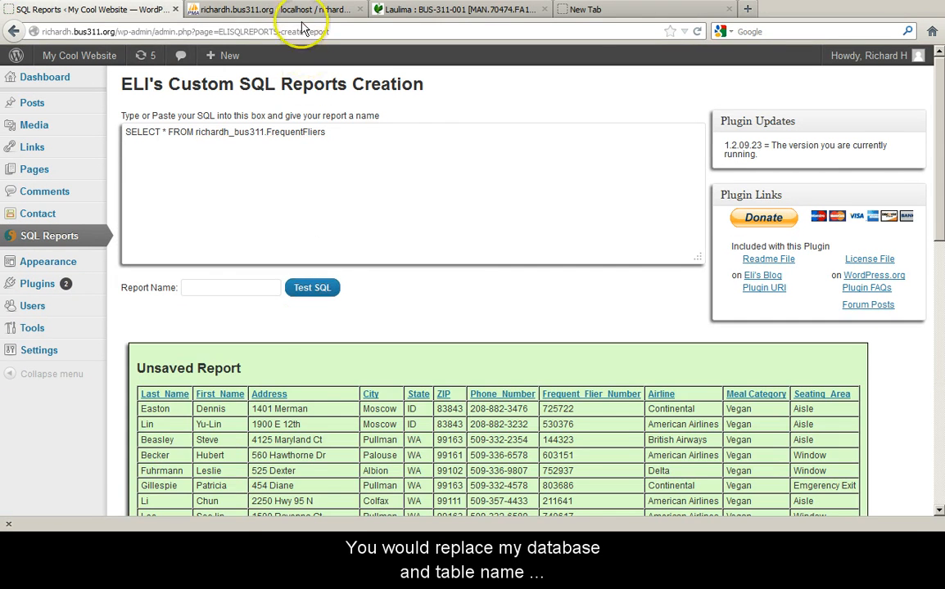
Check the query's database and table names against phpMyAdmin, and save the report as Frequent Flier Addresses
{"action": "left_click", "coordinate": [274, 10]}
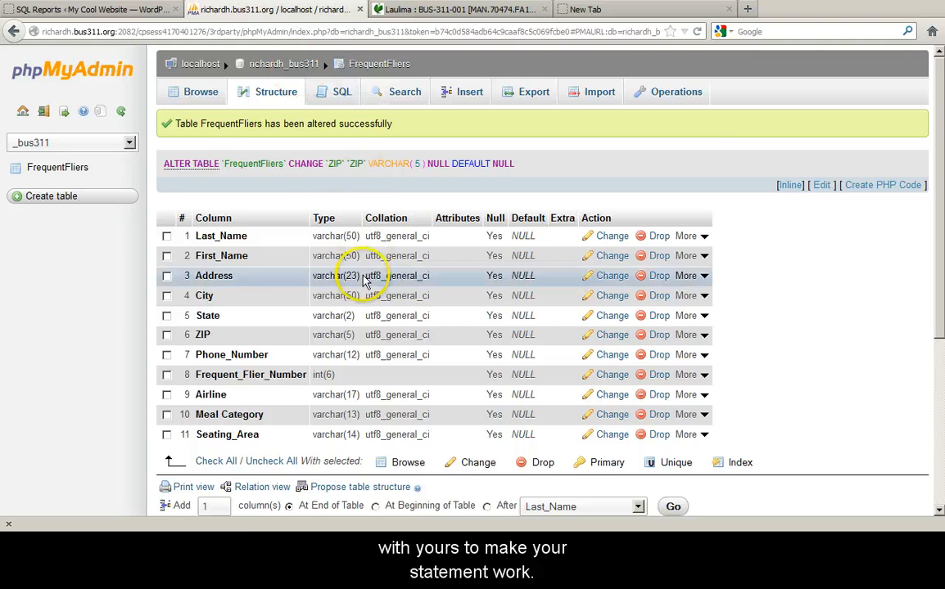
{"action": "left_click", "coordinate": [131, 10]}
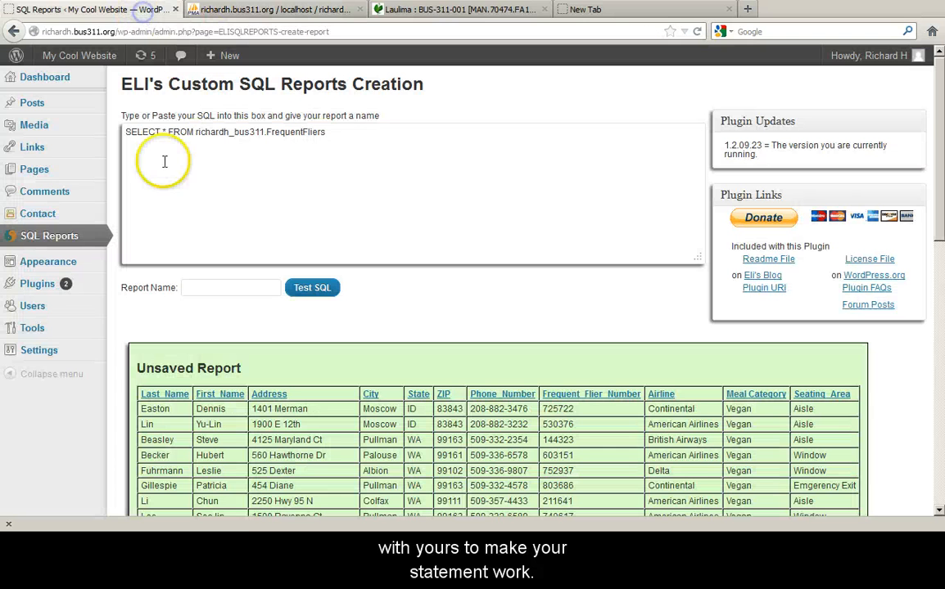
{"action": "double_click", "coordinate": [200, 134]}
{"action": "double_click", "coordinate": [252, 132]}
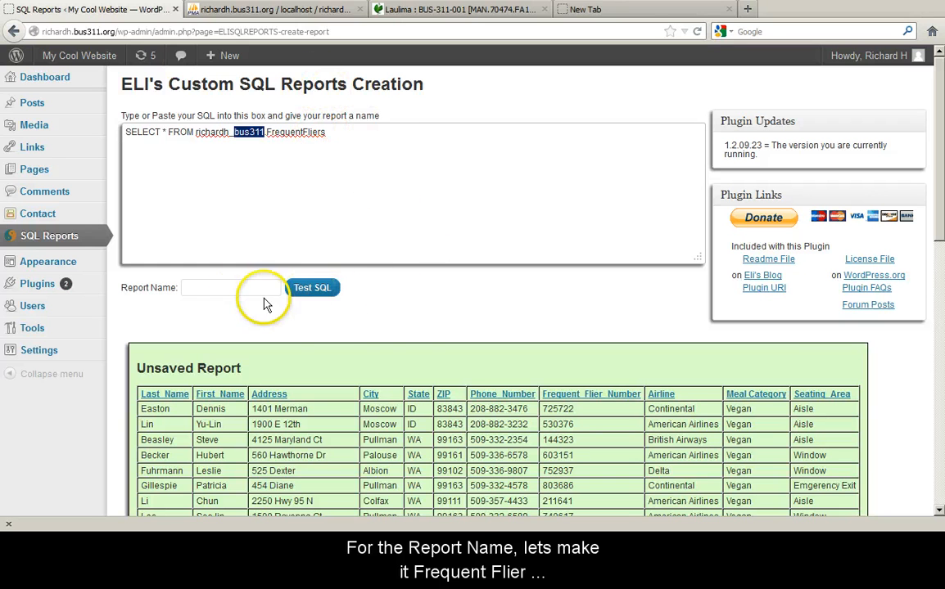
{"action": "left_click", "coordinate": [236, 288]}
{"action": "type", "text": "F"}
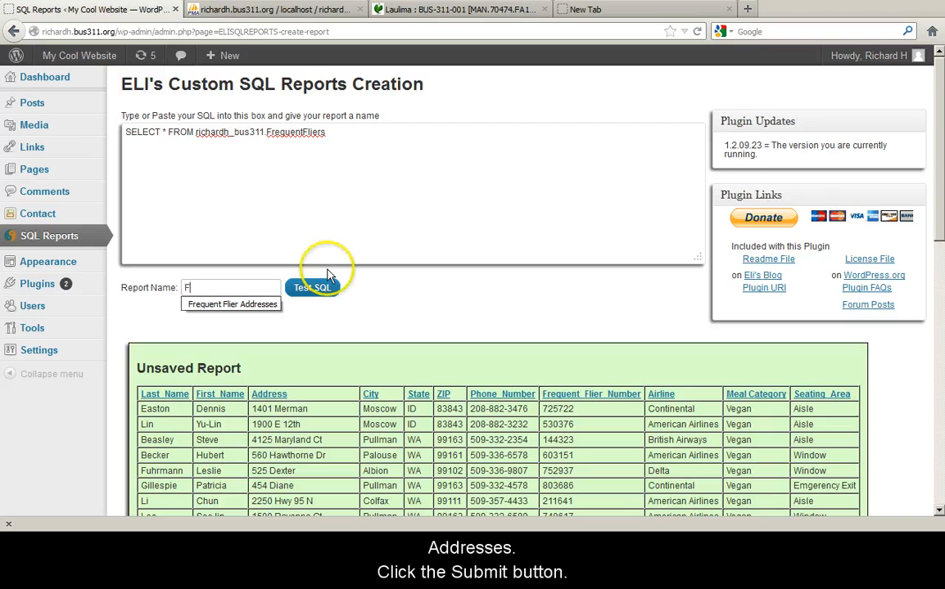
{"action": "type", "text": "requent"}
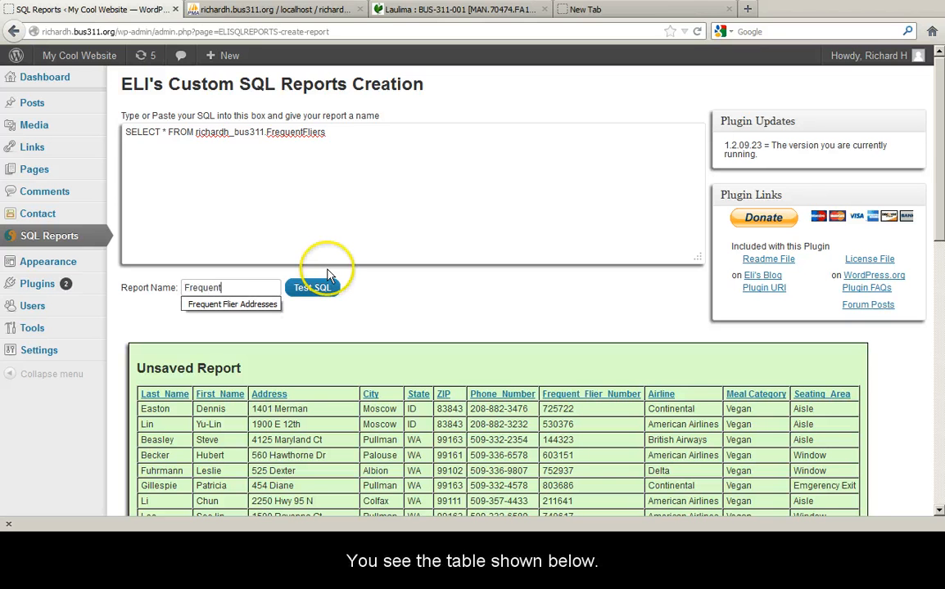
{"action": "type", "text": " Flier Addresses"}
{"action": "left_click", "coordinate": [318, 290]}
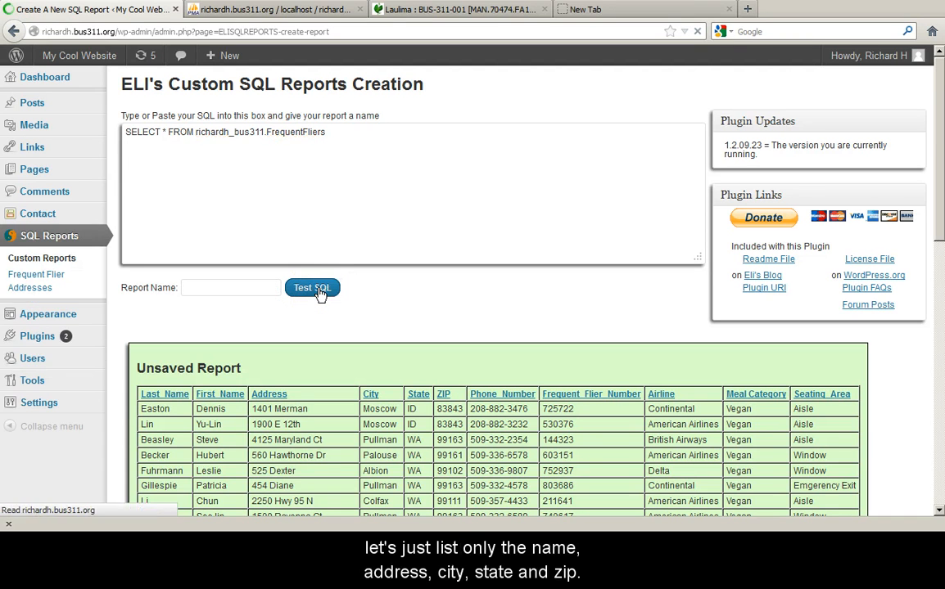
Open the saved Frequent Flier Addresses report for editing
{"action": "left_click", "coordinate": [27, 286]}
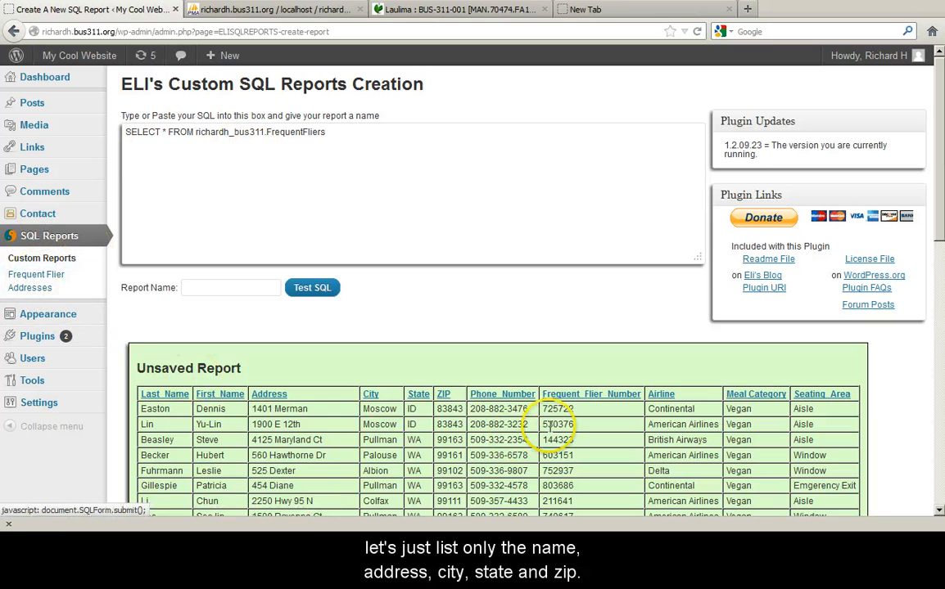
{"action": "scroll", "coordinate": [557, 413], "scroll_direction": "down", "scroll_amount": 3}
{"action": "scroll", "coordinate": [556, 422], "scroll_direction": "up", "scroll_amount": 3}
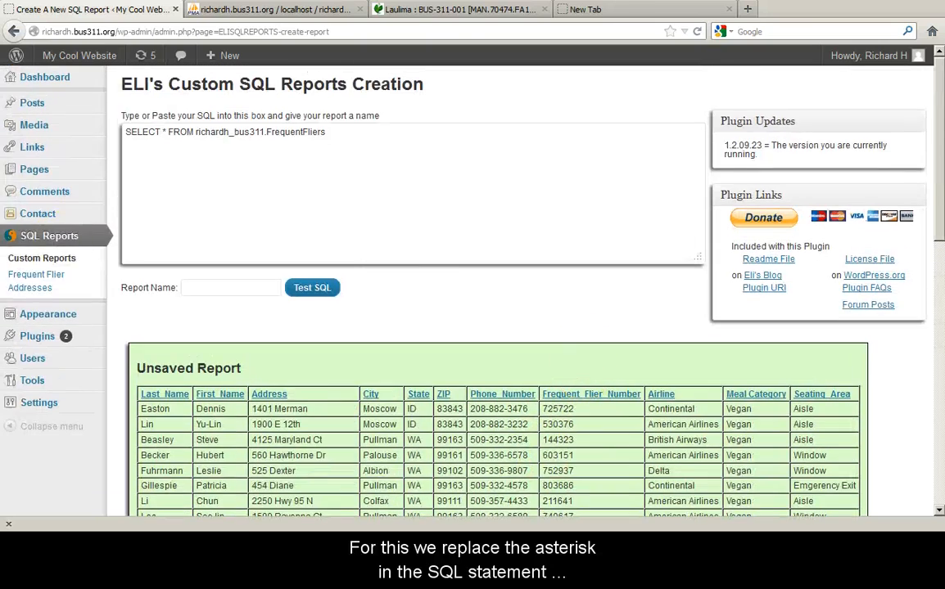
{"action": "left_click", "coordinate": [36, 278]}
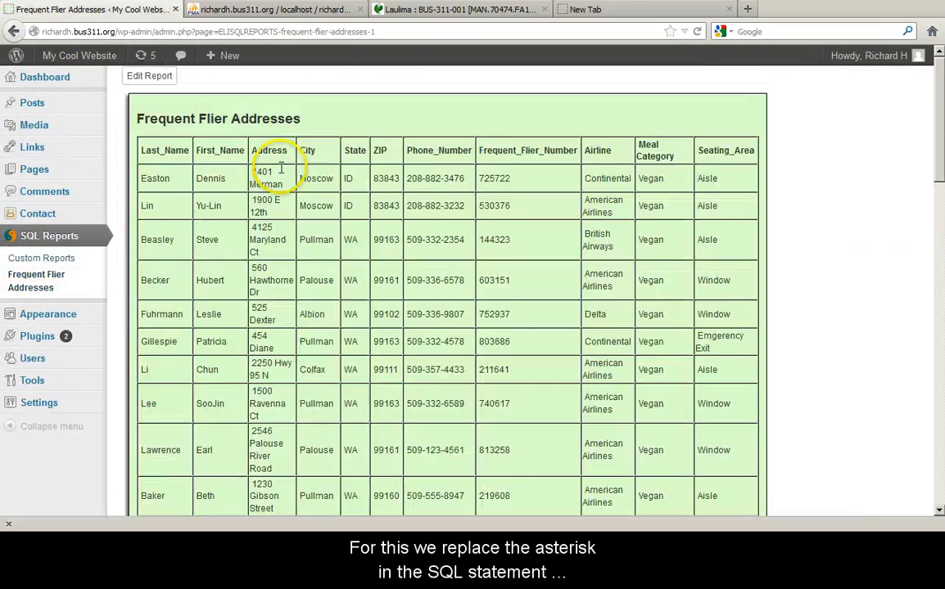
{"action": "left_click", "coordinate": [148, 76]}
Limit the query to First_Name, Last_Name, Address, City, State, ZIP, add ORDER BY Last_Name, First_Name, and refresh the report
{"action": "left_click", "coordinate": [161, 108]}
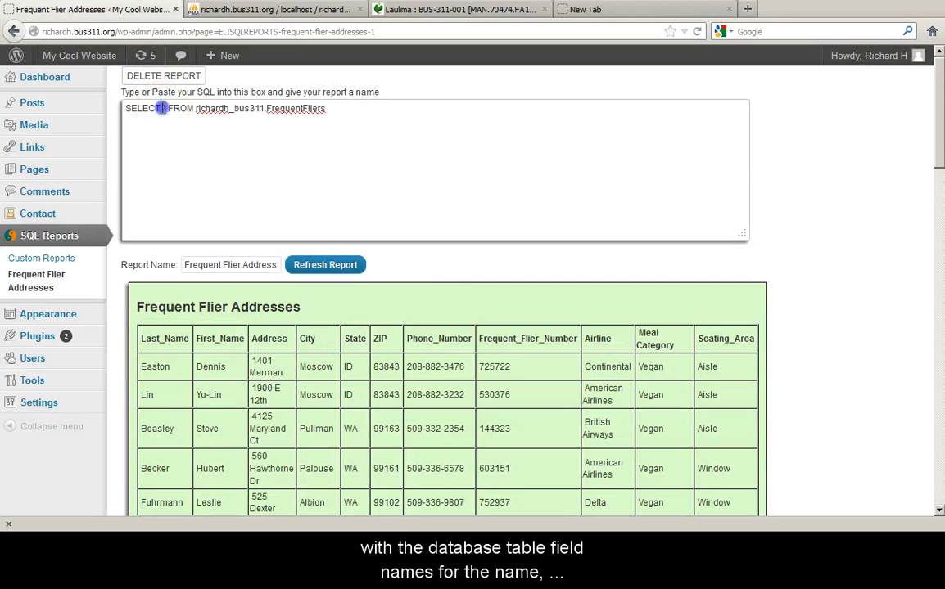
{"action": "double_click", "coordinate": [164, 108]}
{"action": "type", "text": "First_"}
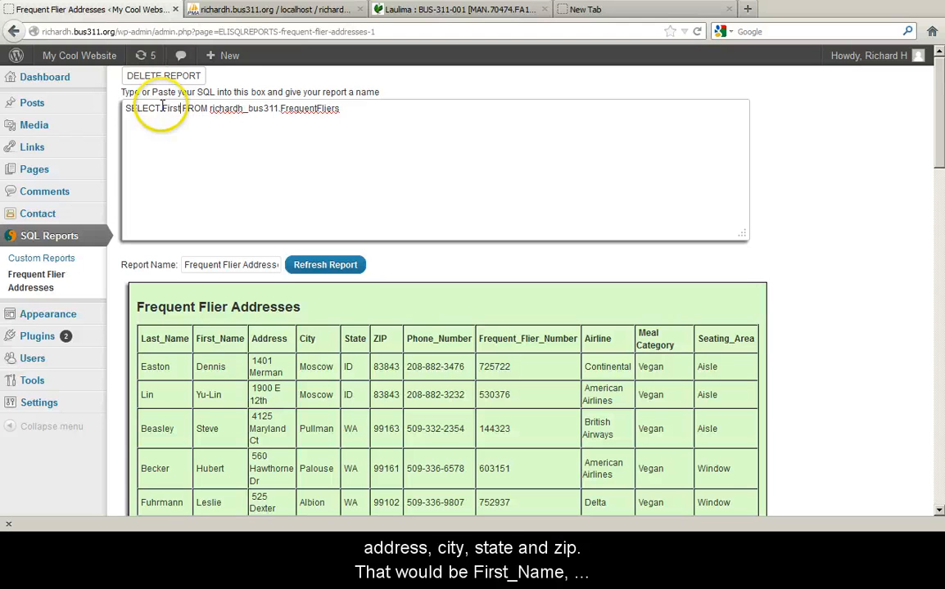
{"action": "type", "text": "Name, Las"}
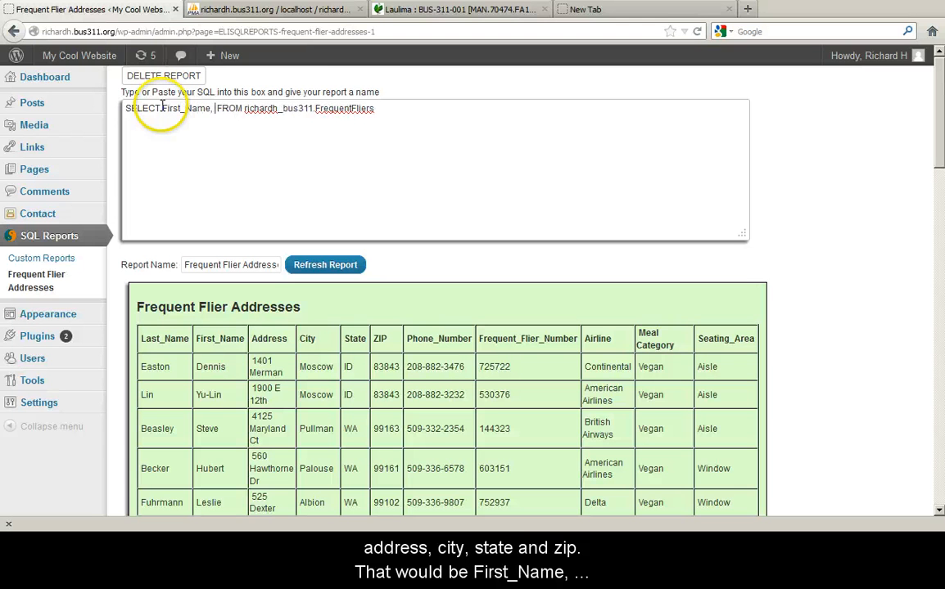
{"action": "type", "text": "t_Name, Last_Name"}
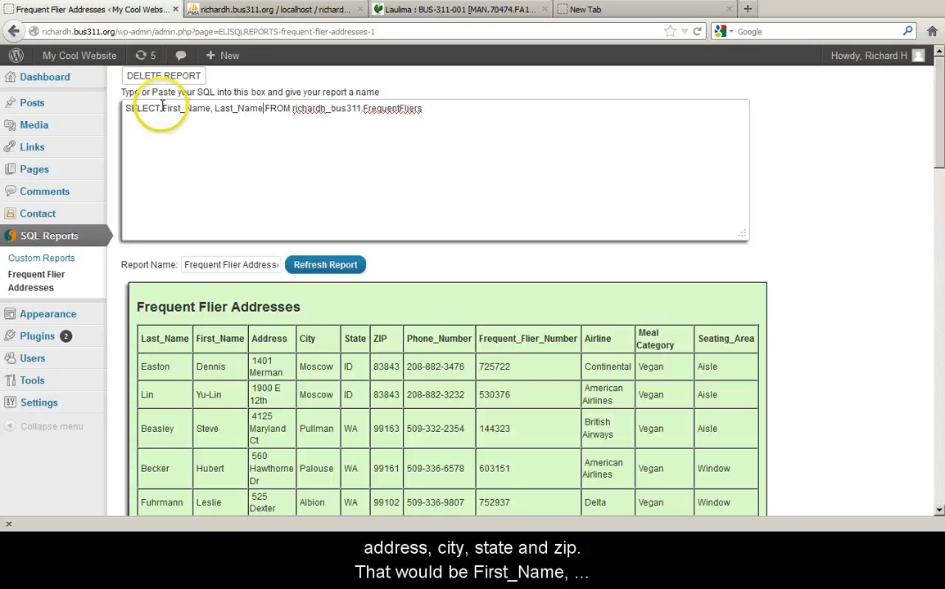
{"action": "type", "text": "Addre"}
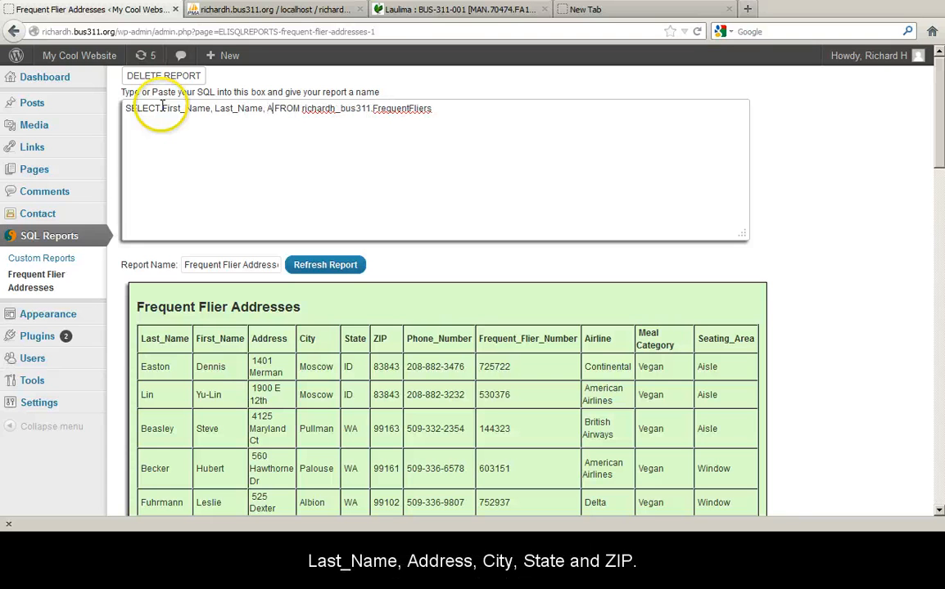
{"action": "type", "text": "ss, "}
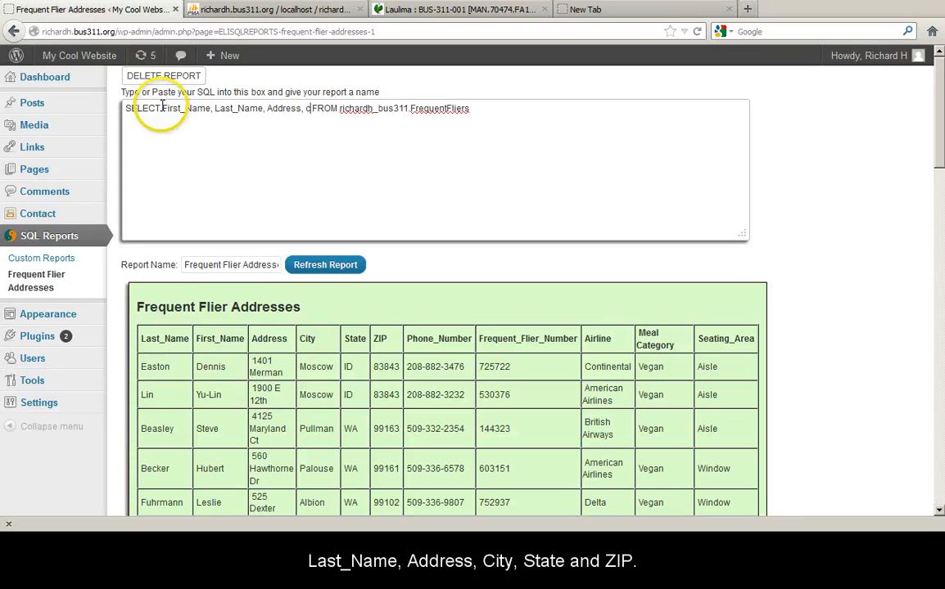
{"action": "type", "text": "City, State"}
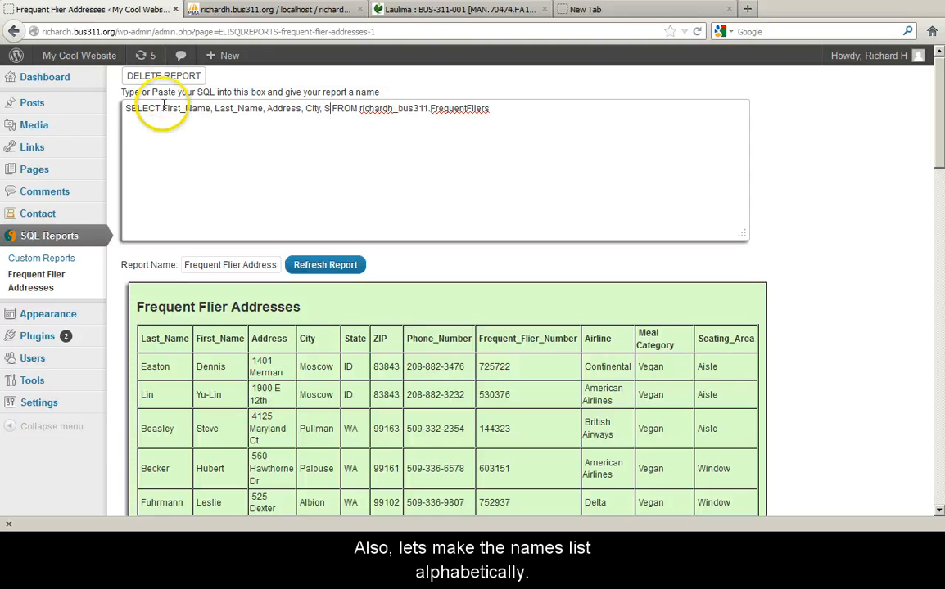
{"action": "type", "text": ", ZIP"}
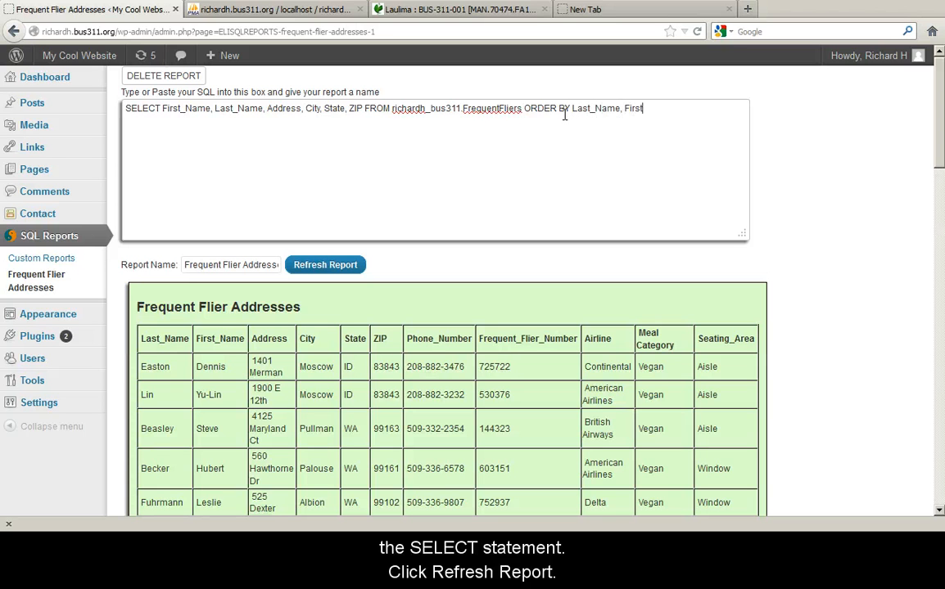
{"action": "type", "text": "Last_Name, First_Name"}
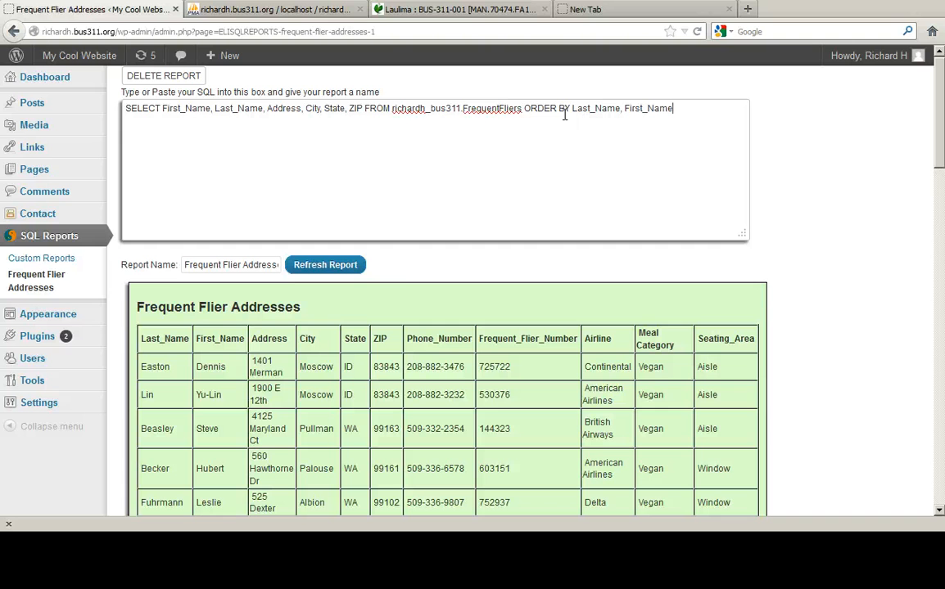
{"action": "left_click", "coordinate": [338, 266]}
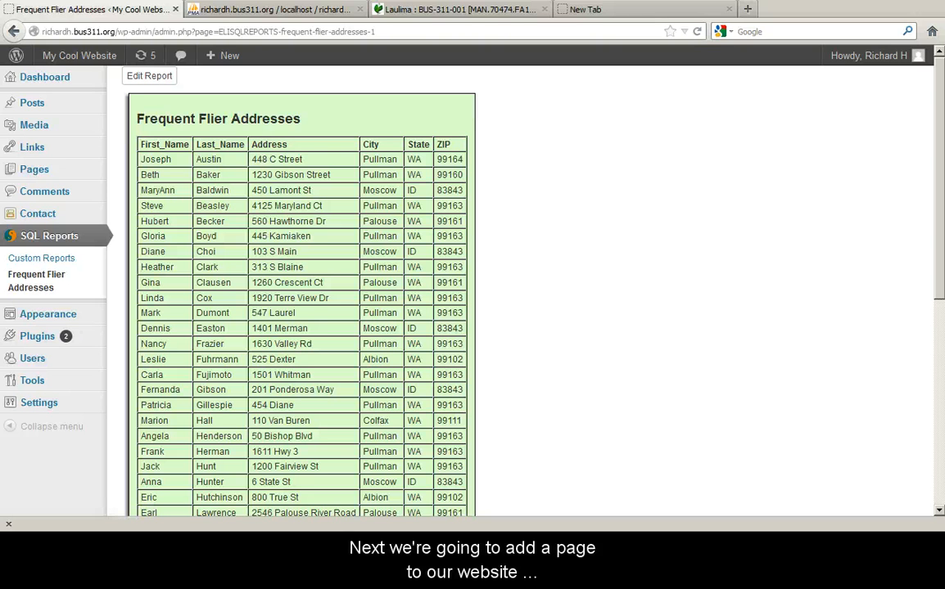
Add a new WordPress page titled Frequent Fliers
{"action": "left_click", "coordinate": [34, 174]}
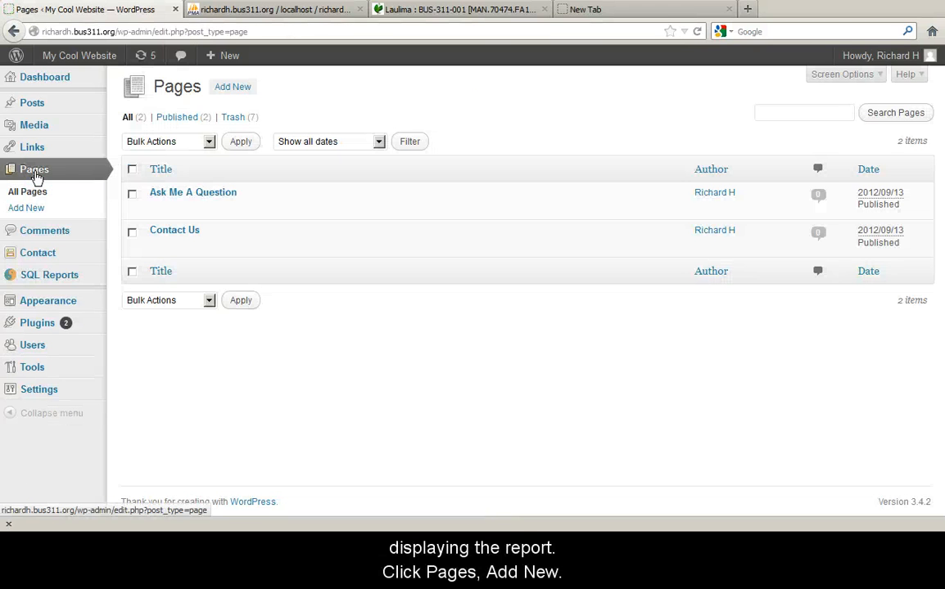
{"action": "left_click", "coordinate": [37, 176]}
{"action": "left_click", "coordinate": [233, 88]}
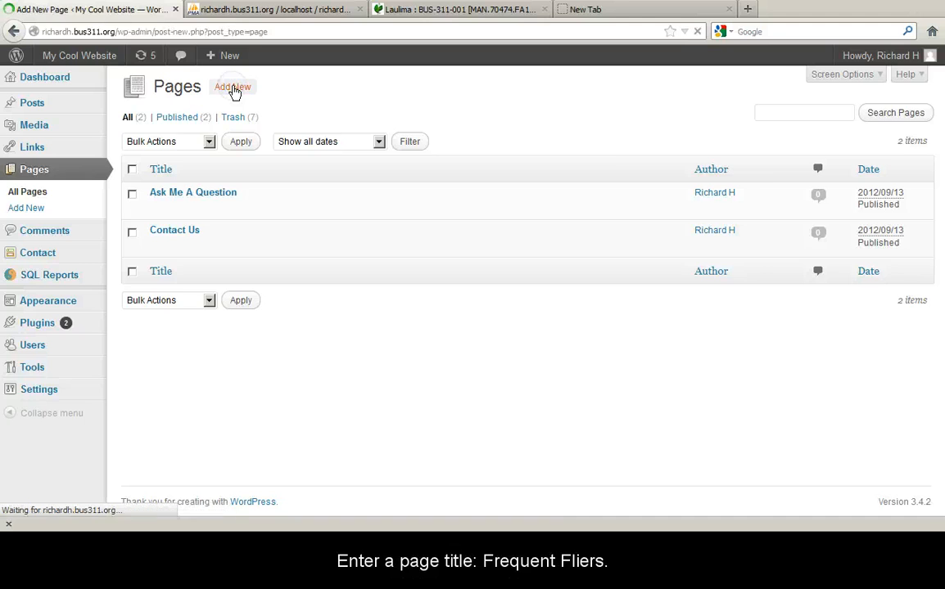
{"action": "left_click", "coordinate": [243, 116]}
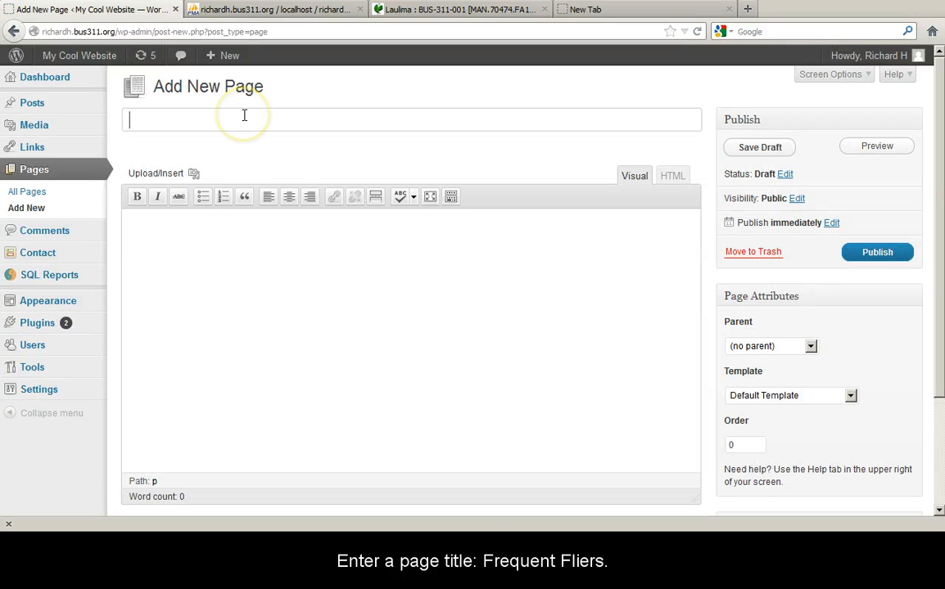
{"action": "type", "text": "Freque"}
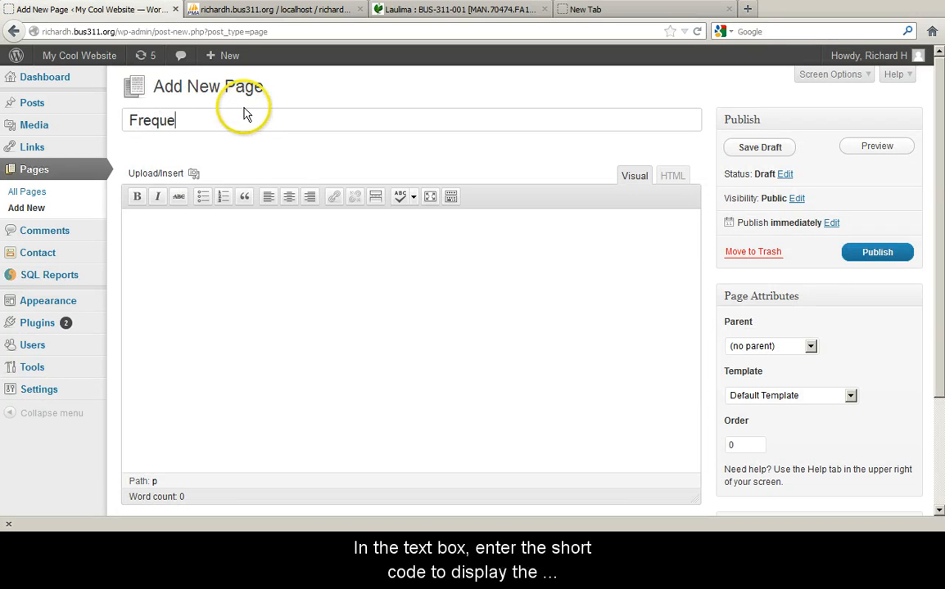
{"action": "type", "text": "nt Fliers"}
{"action": "key", "text": "Tab"}
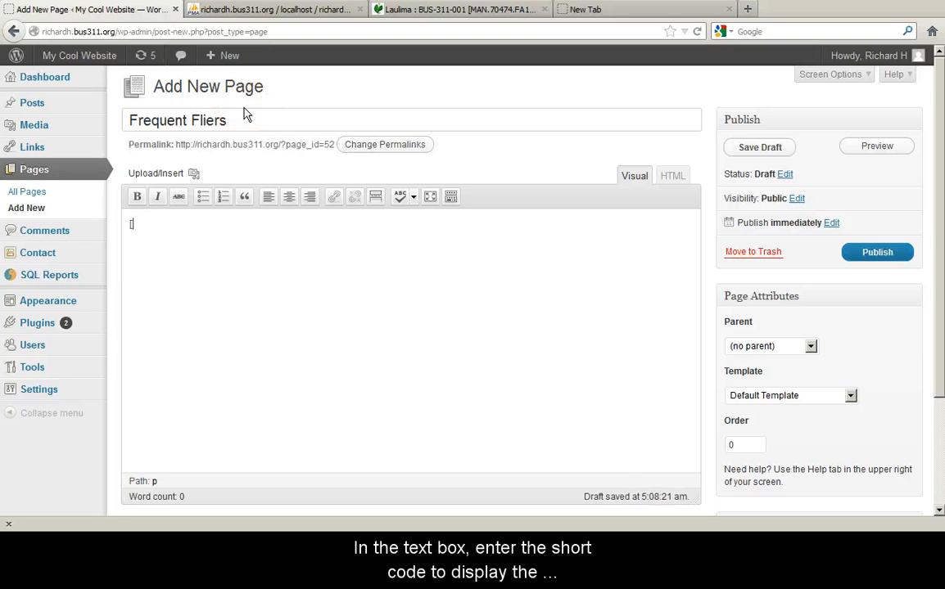
Enter the shortcode [SQLREPORT name="Frequent Flier Addresses"] as the content of the Frequent Fliers page
{"action": "type", "text": "[S"}
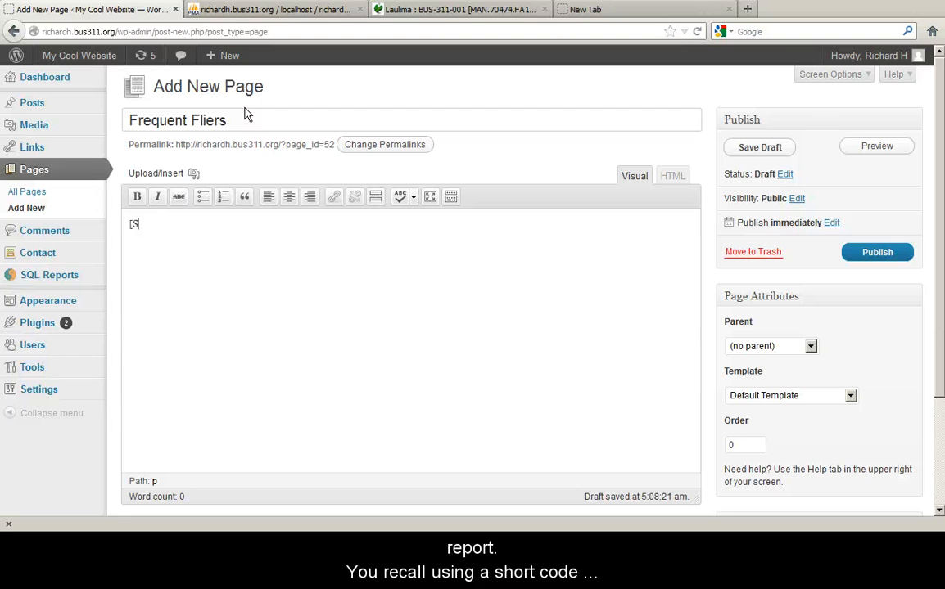
{"action": "type", "text": "QLREPORT "}
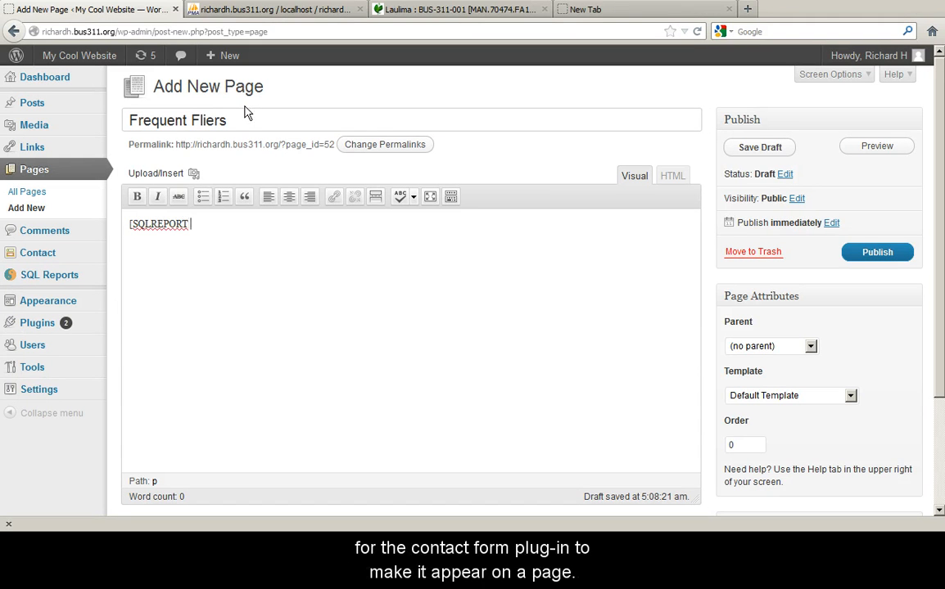
{"action": "type", "text": "name=\"Frequent Fliers"}
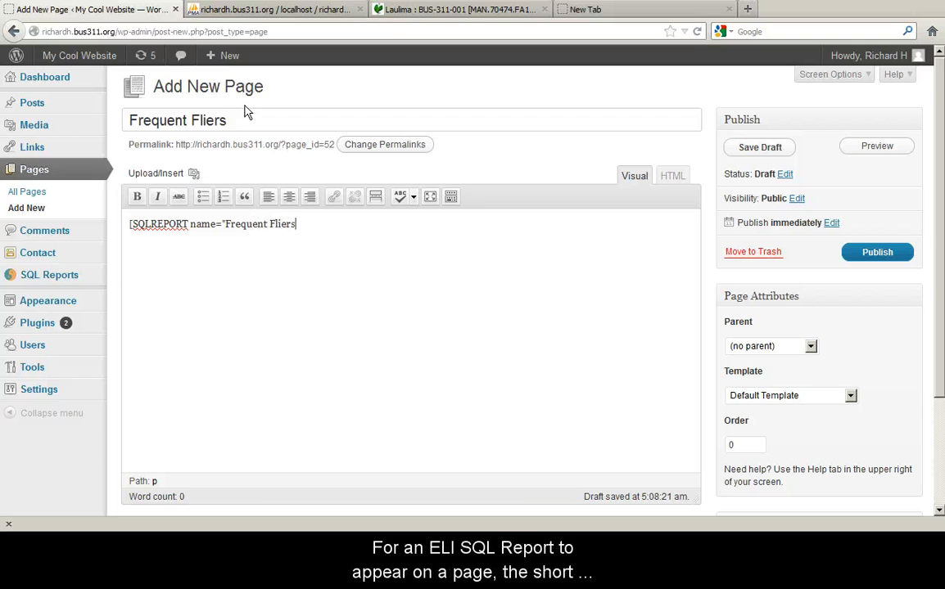
{"action": "key", "text": "BackSpace"}
{"action": "type", "text": "Addresses\""}
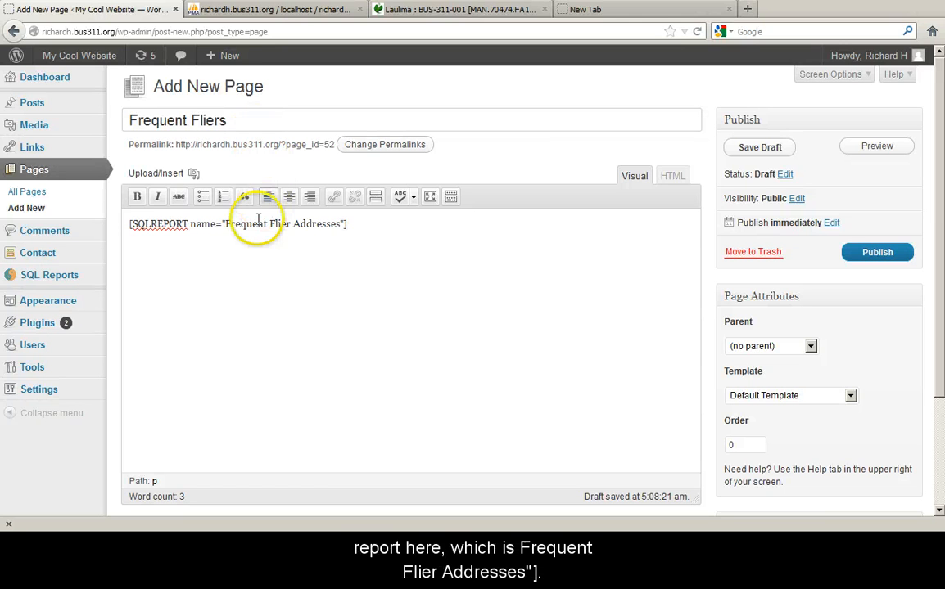
{"action": "mouse_move", "coordinate": [61, 274]}
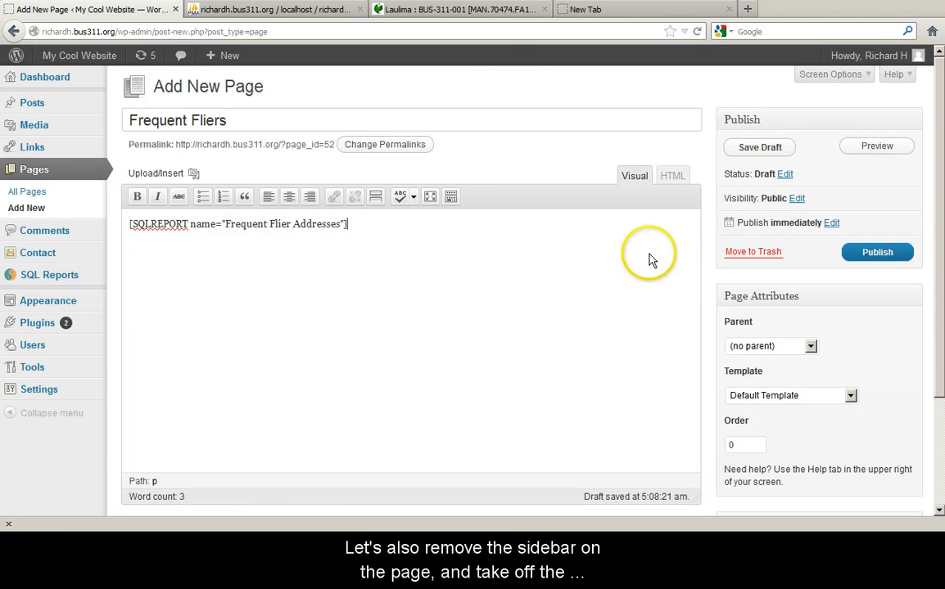
Publish the page with the Full Width Page (no sidebar) template and comments disallowed
{"action": "left_click", "coordinate": [852, 397]}
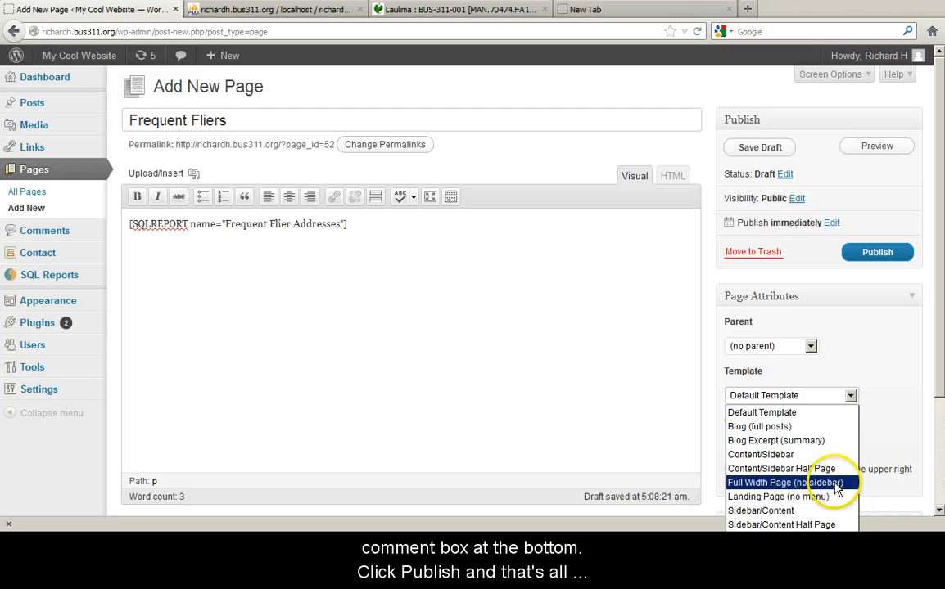
{"action": "left_click", "coordinate": [835, 484]}
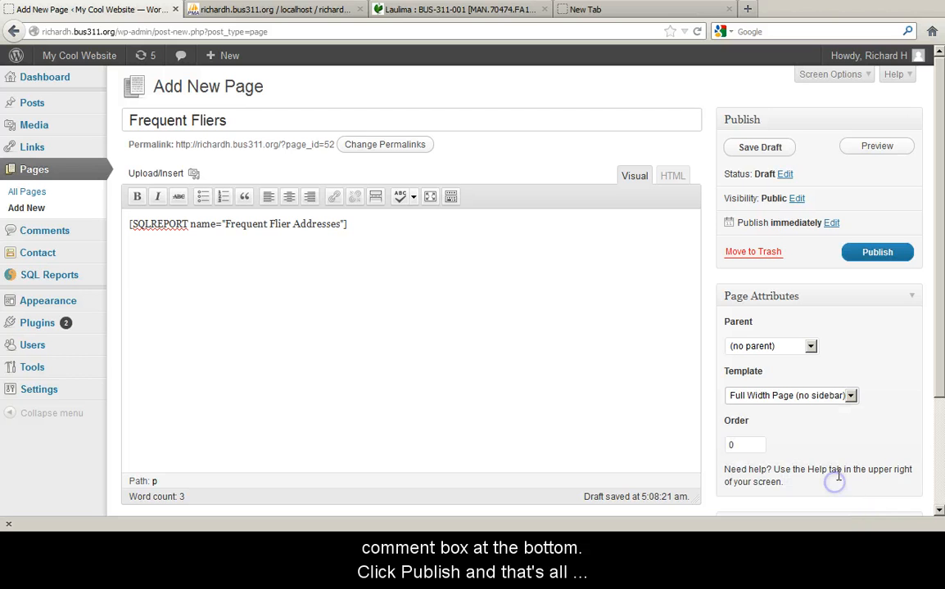
{"action": "left_click", "coordinate": [833, 75]}
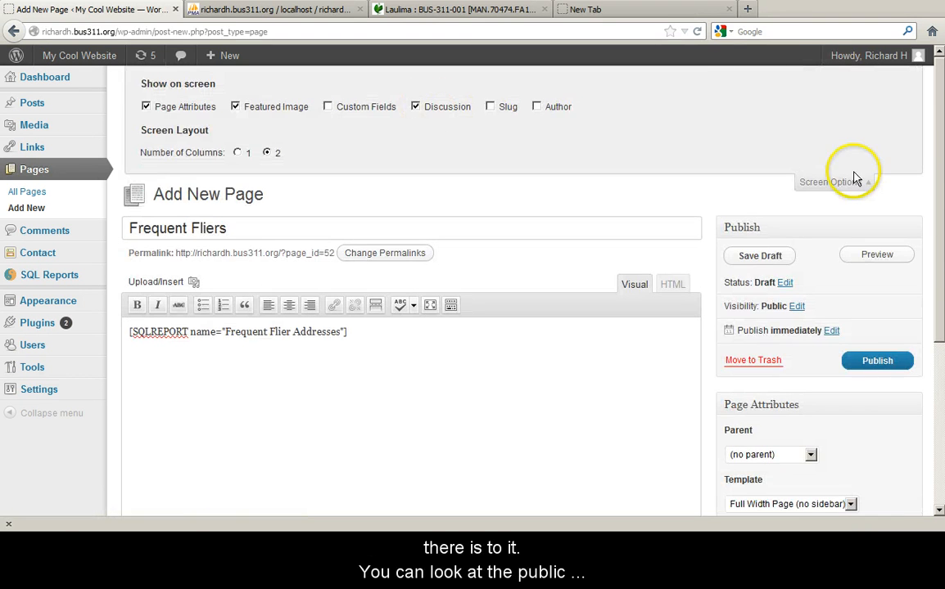
{"action": "left_click_drag", "start_coordinate": [940, 172], "coordinate": [937, 397]}
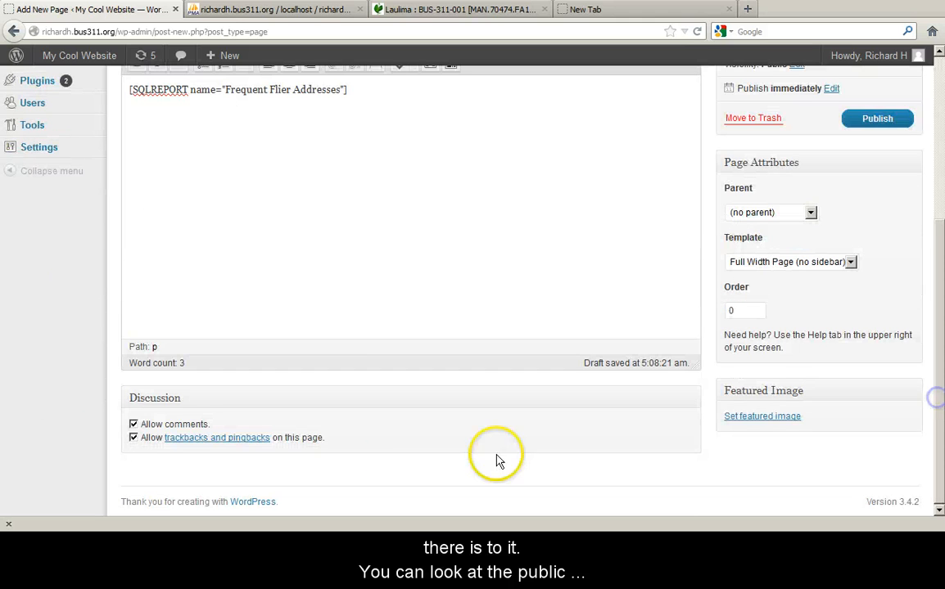
{"action": "left_click", "coordinate": [134, 425]}
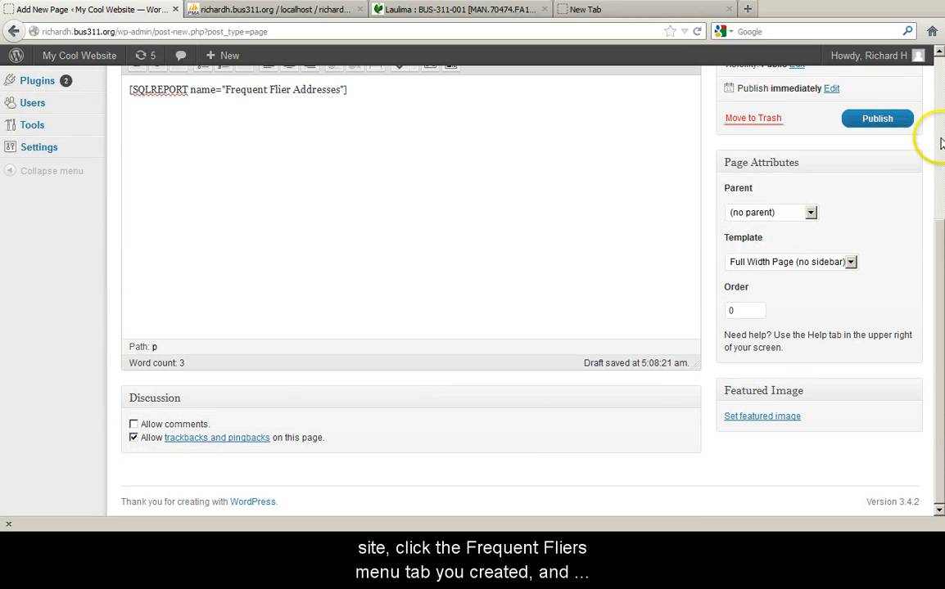
{"action": "left_click", "coordinate": [880, 122]}
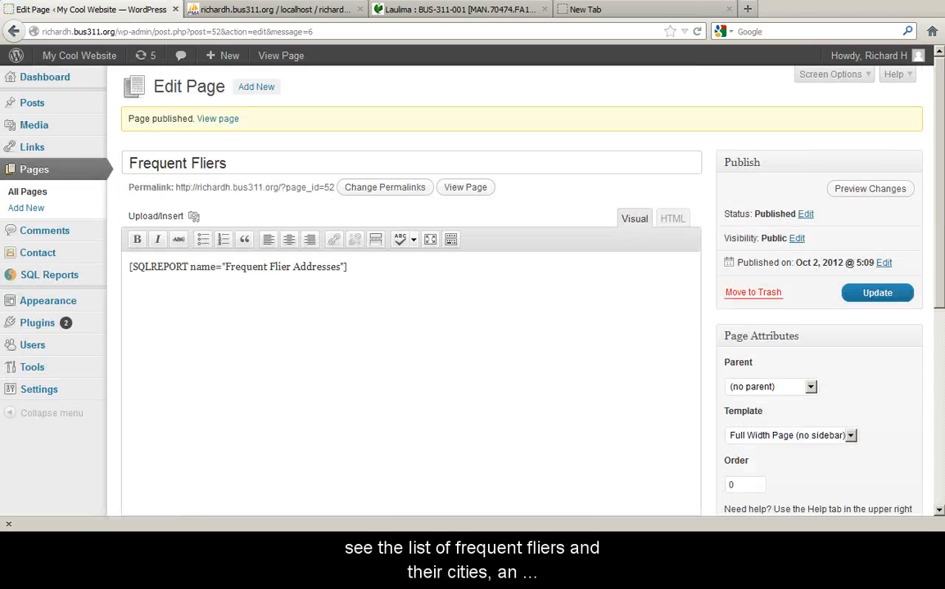
Switch to the public site in Chrome, reload it, and look through the whole address table on the Frequent Fliers page
{"action": "key", "text": "alt+Tab"}
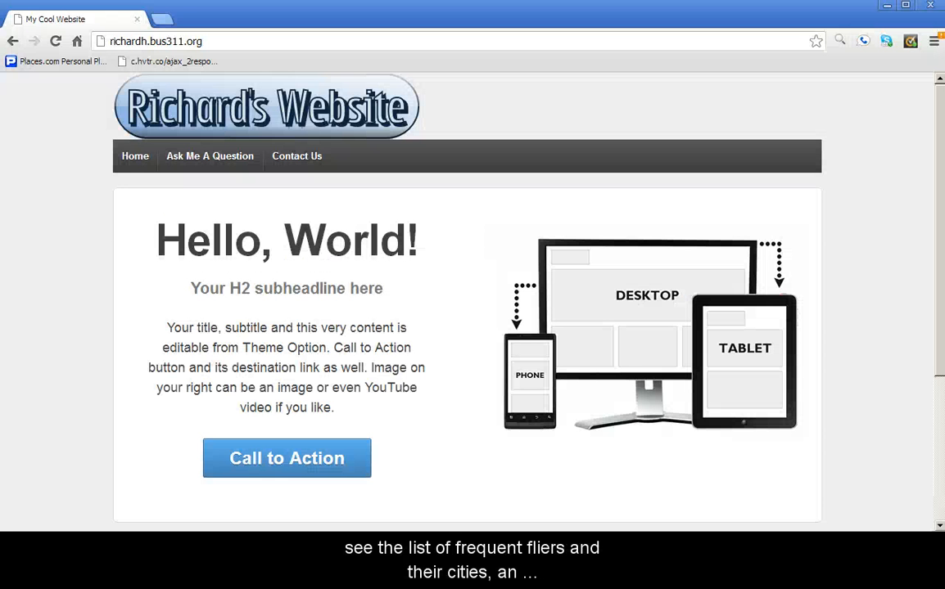
{"action": "left_click", "coordinate": [54, 42]}
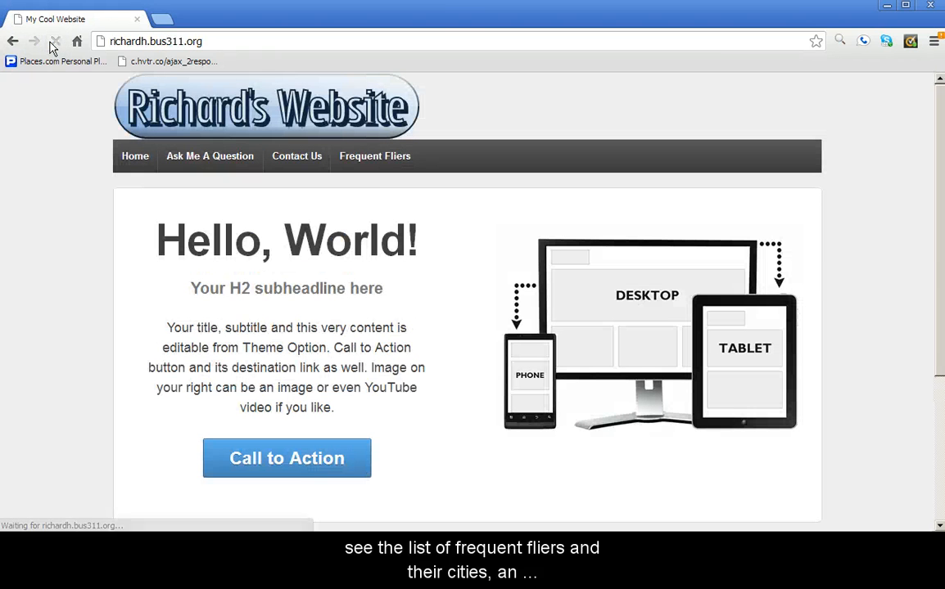
{"action": "left_click", "coordinate": [364, 155]}
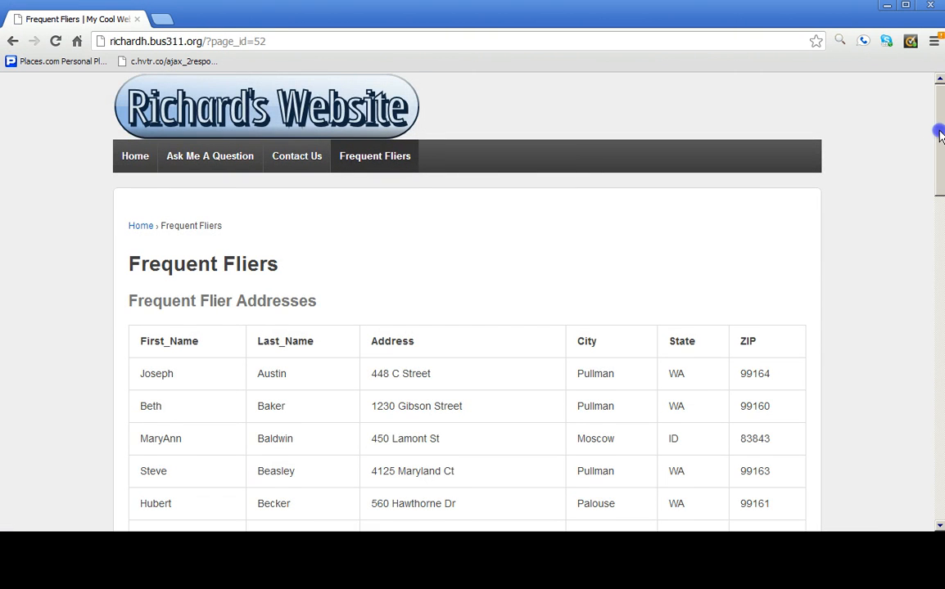
{"action": "left_click_drag", "start_coordinate": [940, 135], "coordinate": [931, 474]}
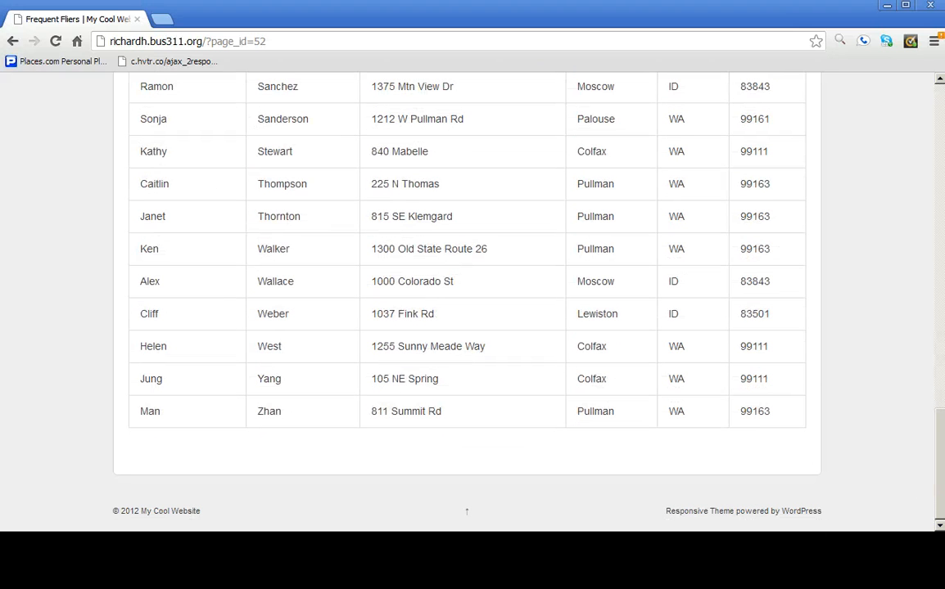